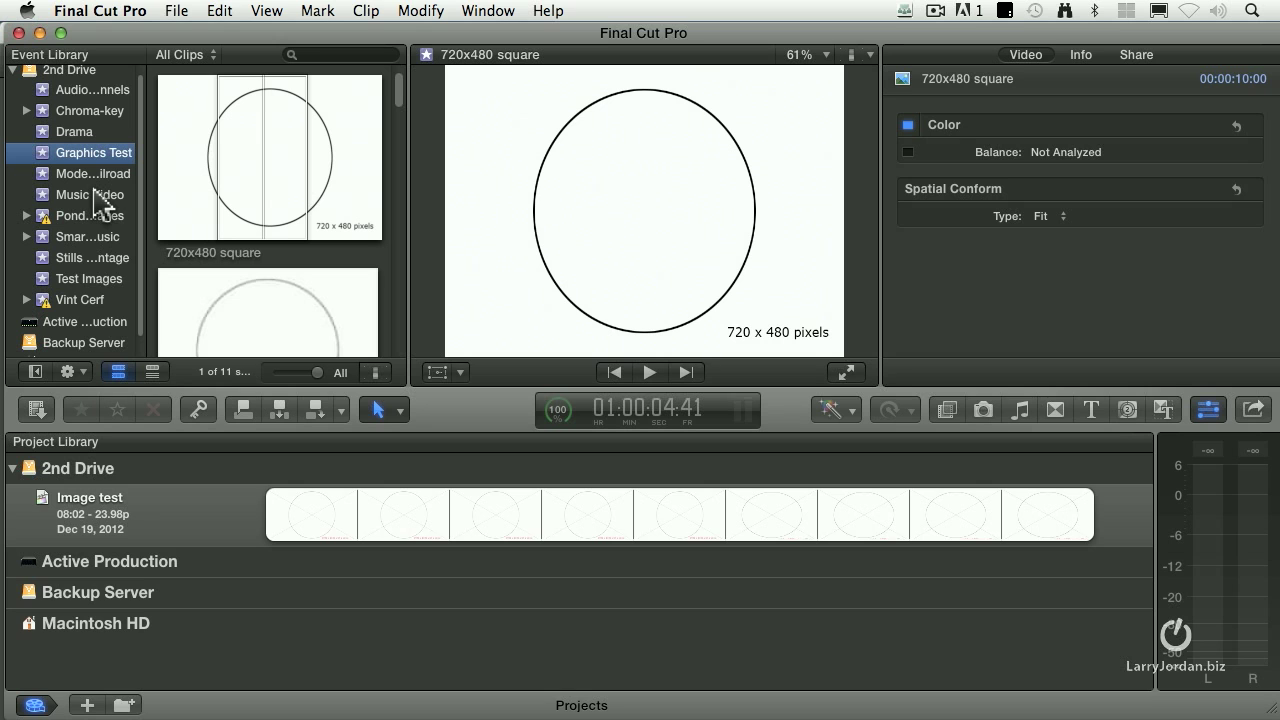
key(super+i)
scroll(423, 571, down, 3)
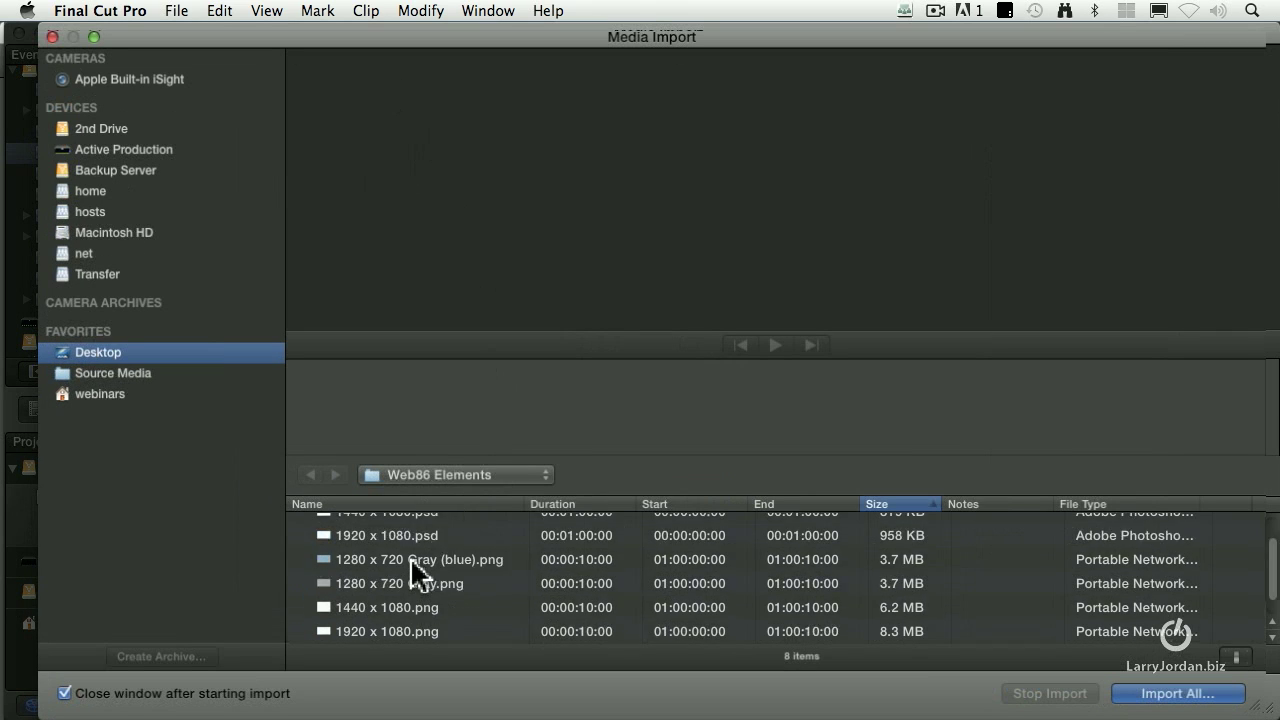
click(90, 152)
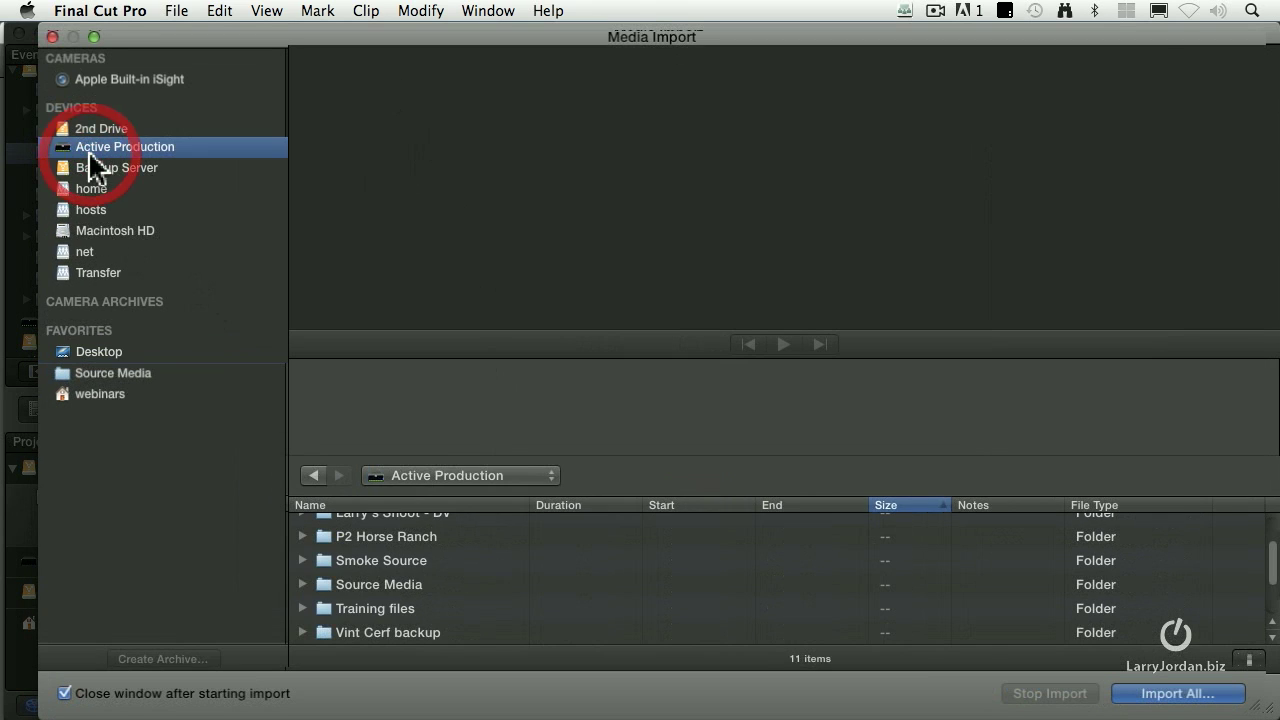
click(378, 582)
double_click(382, 583)
scroll(505, 592, down, 5)
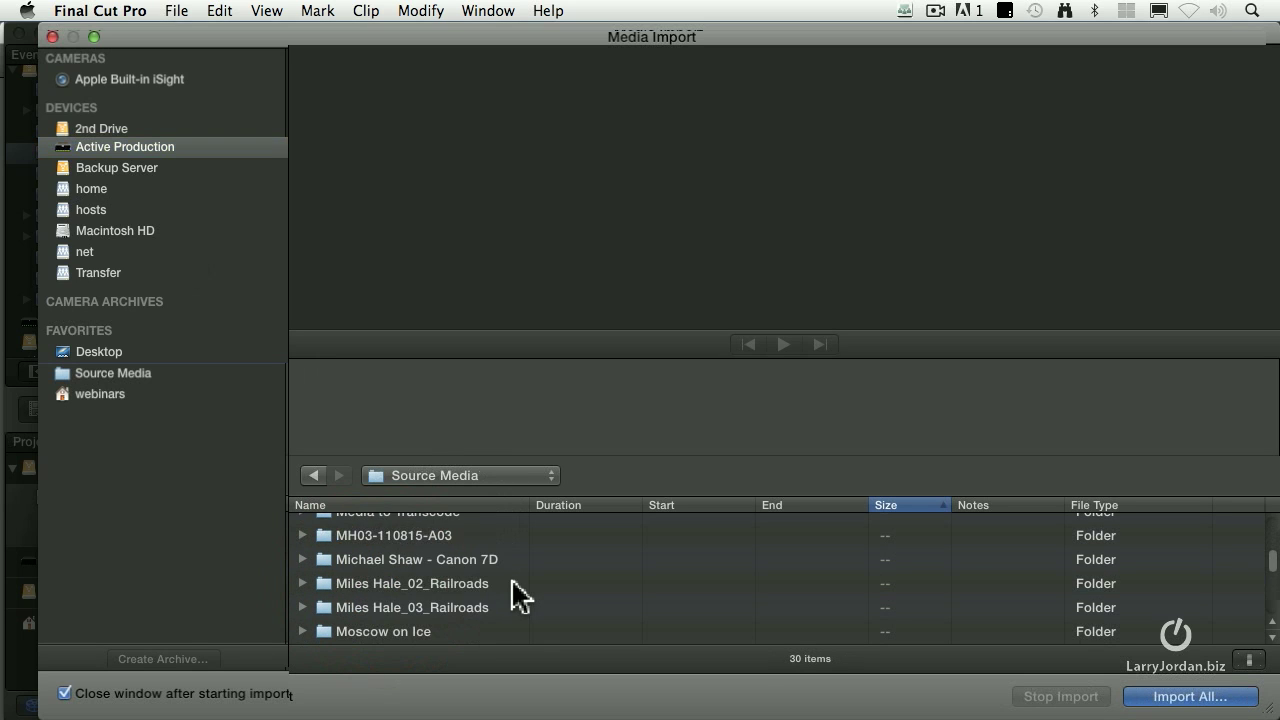
scroll(513, 595, up, 3)
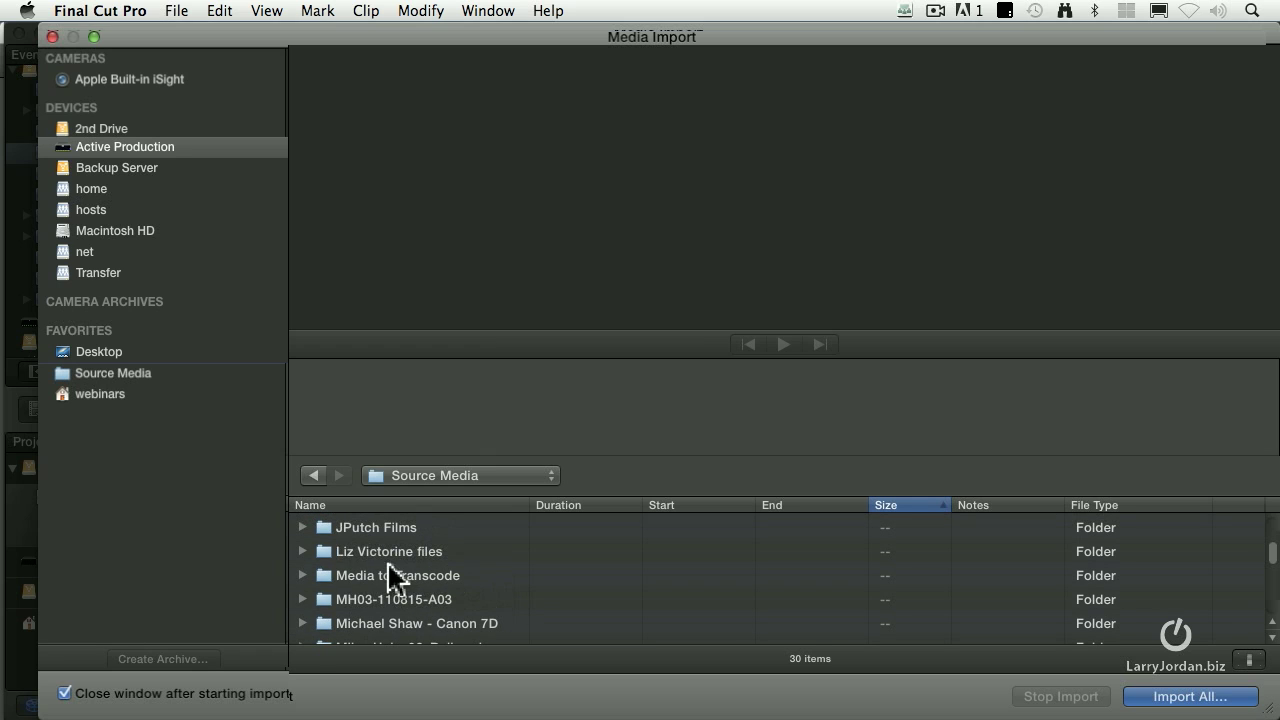
double_click(326, 549)
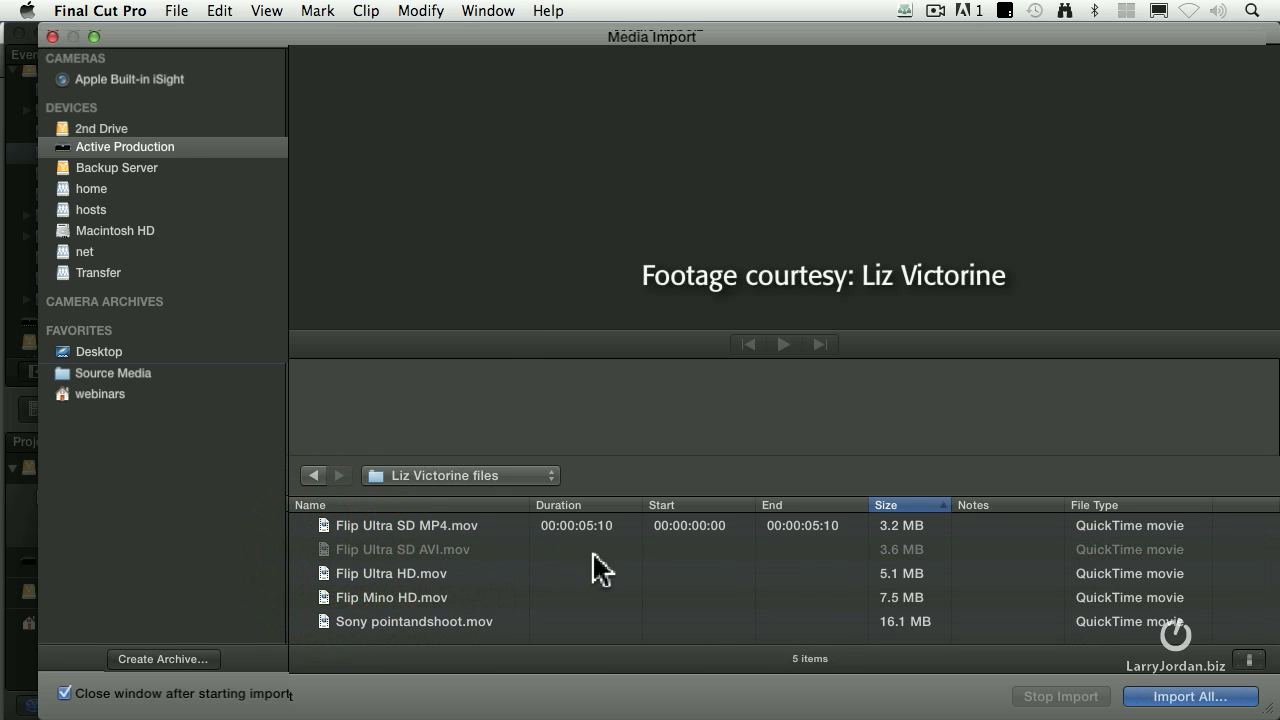
Step: Select Flip Mino HD.mov and import it into the Graphics Test event
click(345, 527)
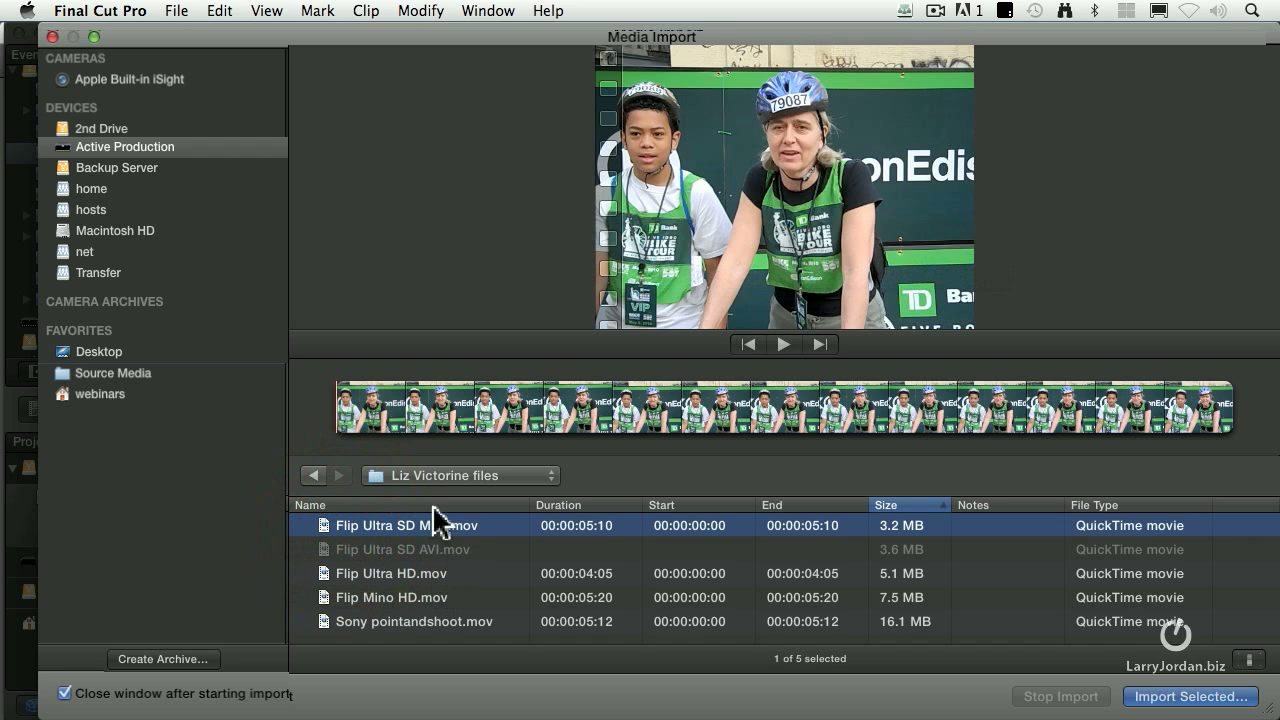
click(395, 600)
click(1168, 696)
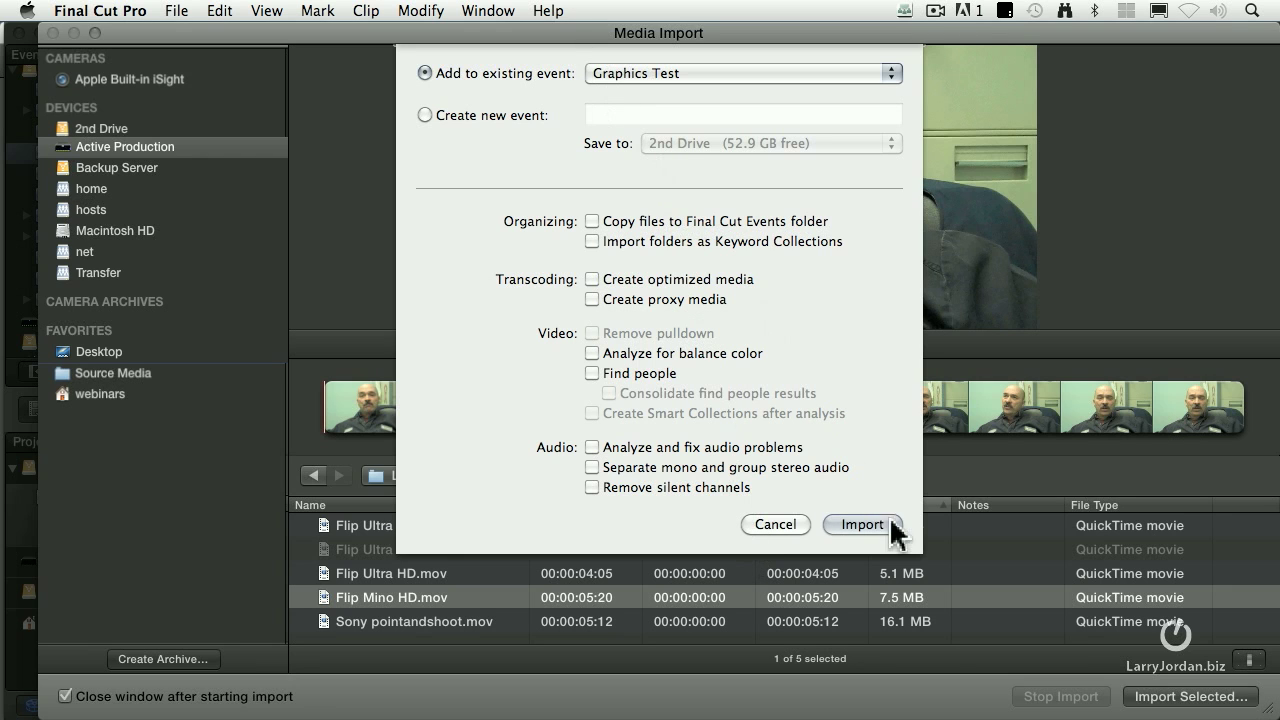
click(895, 541)
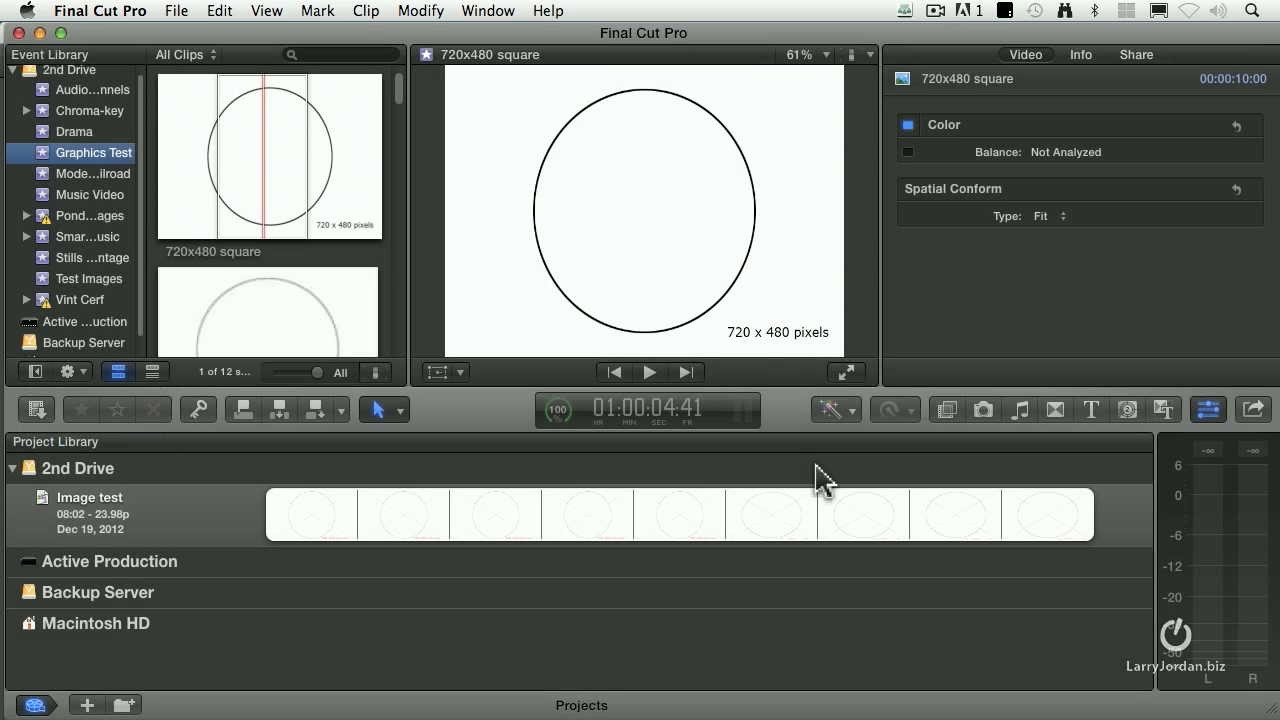
Step: Open the Image test project and delete its 1440 x 1080 clip
click(449, 537)
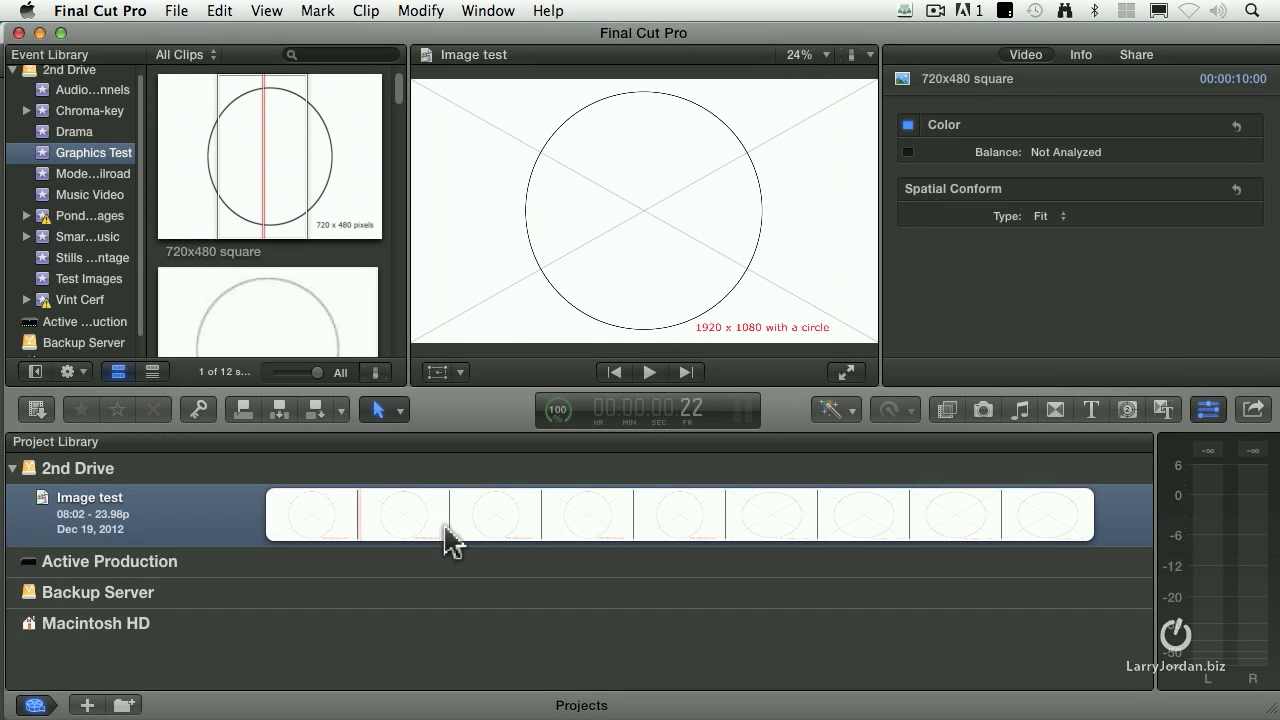
double_click(182, 530)
click(520, 588)
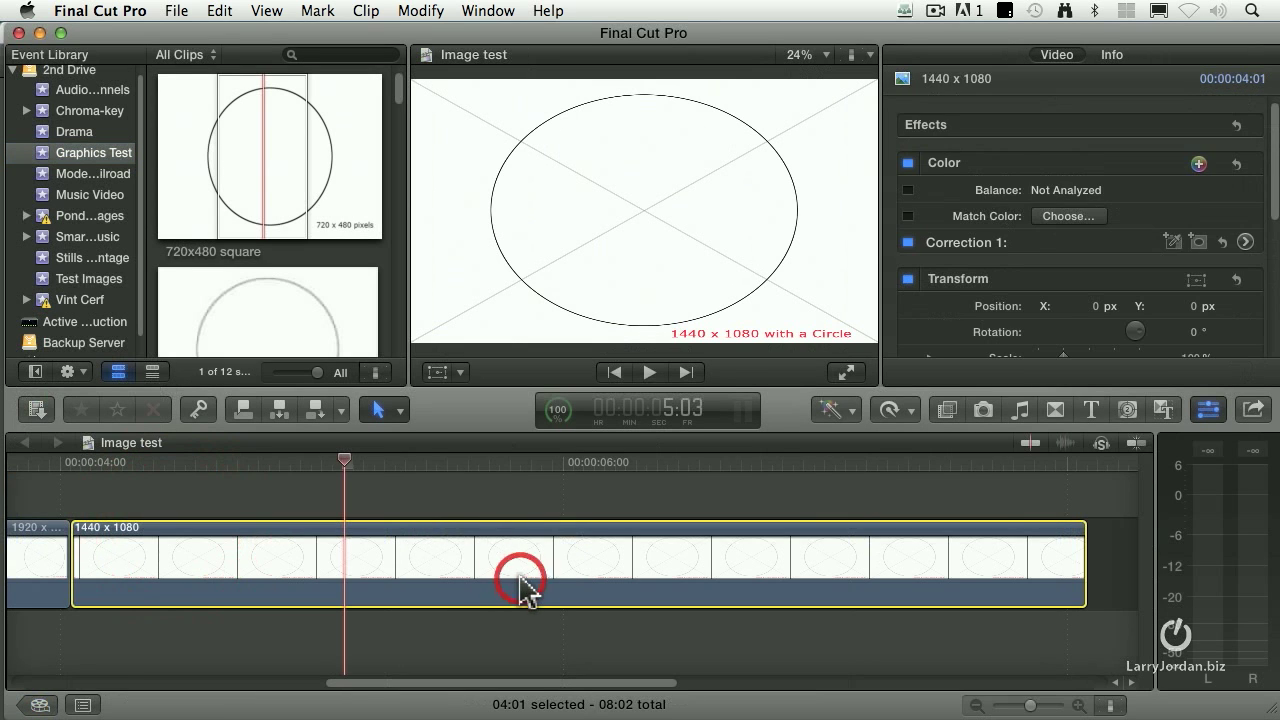
key(Delete)
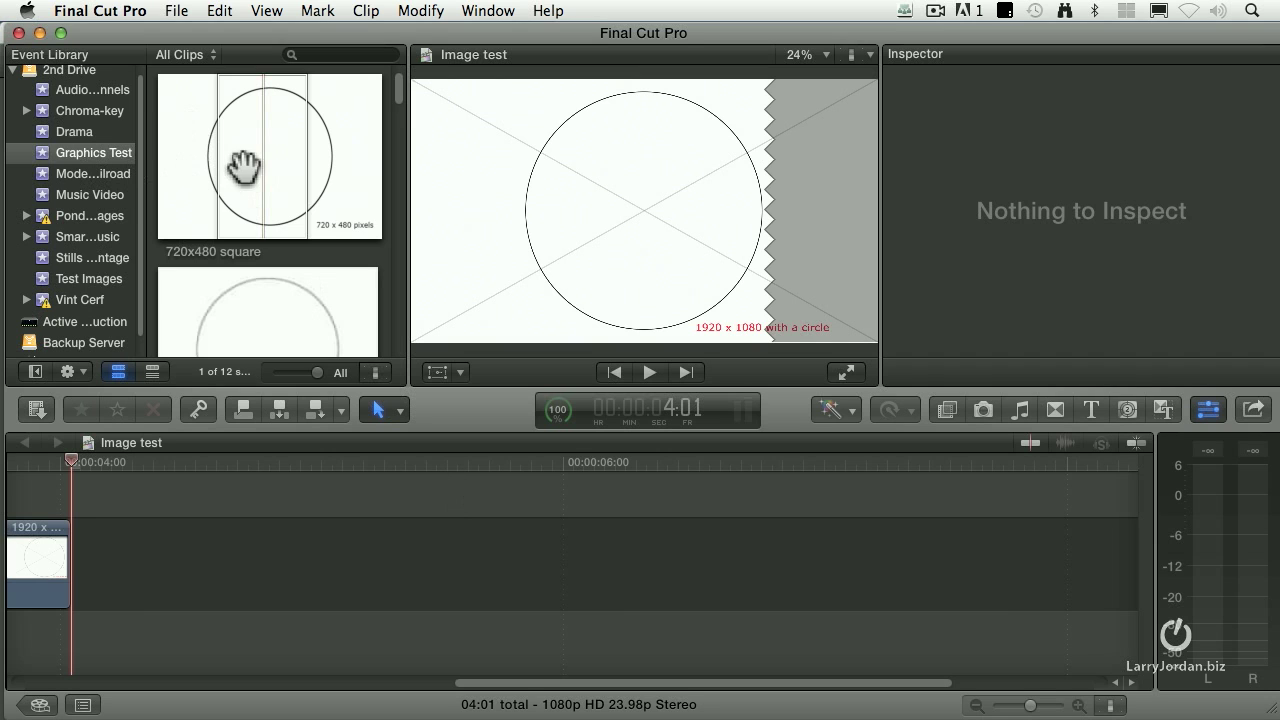
Step: Append Flip Mino HD from the event to the timeline and park the playhead in it
scroll(246, 163, down, 6)
click(291, 335)
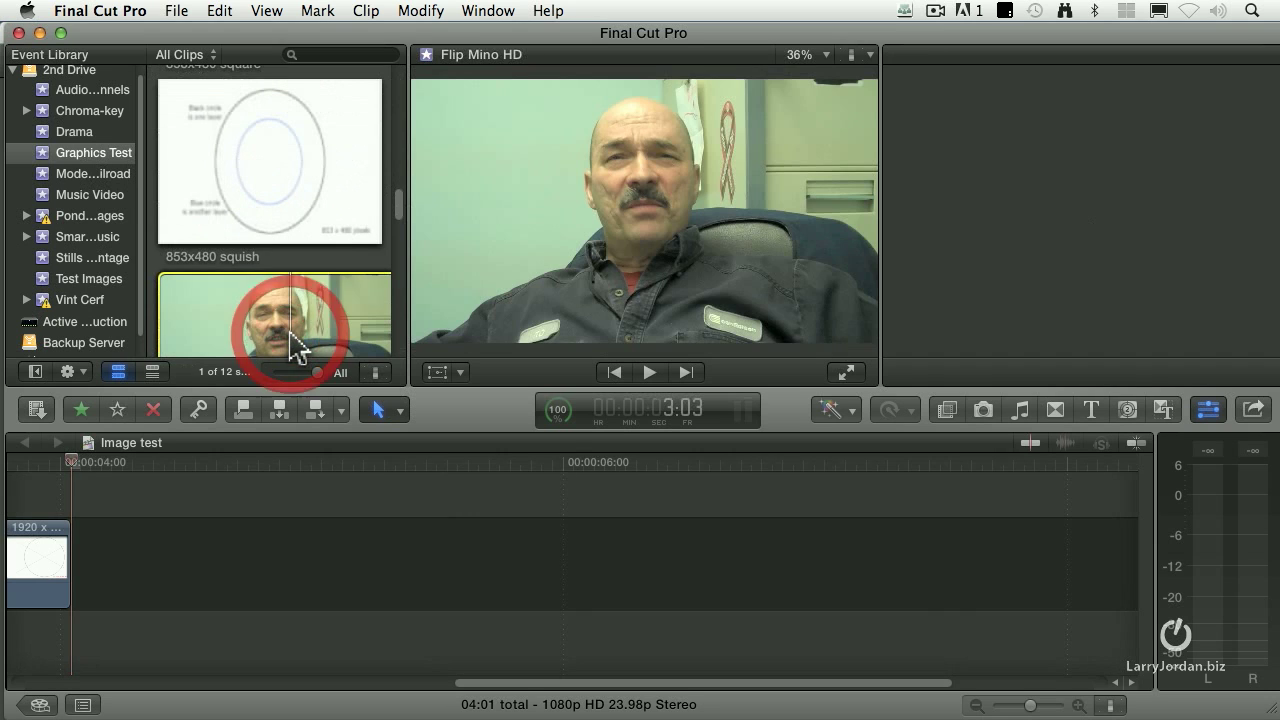
key(e)
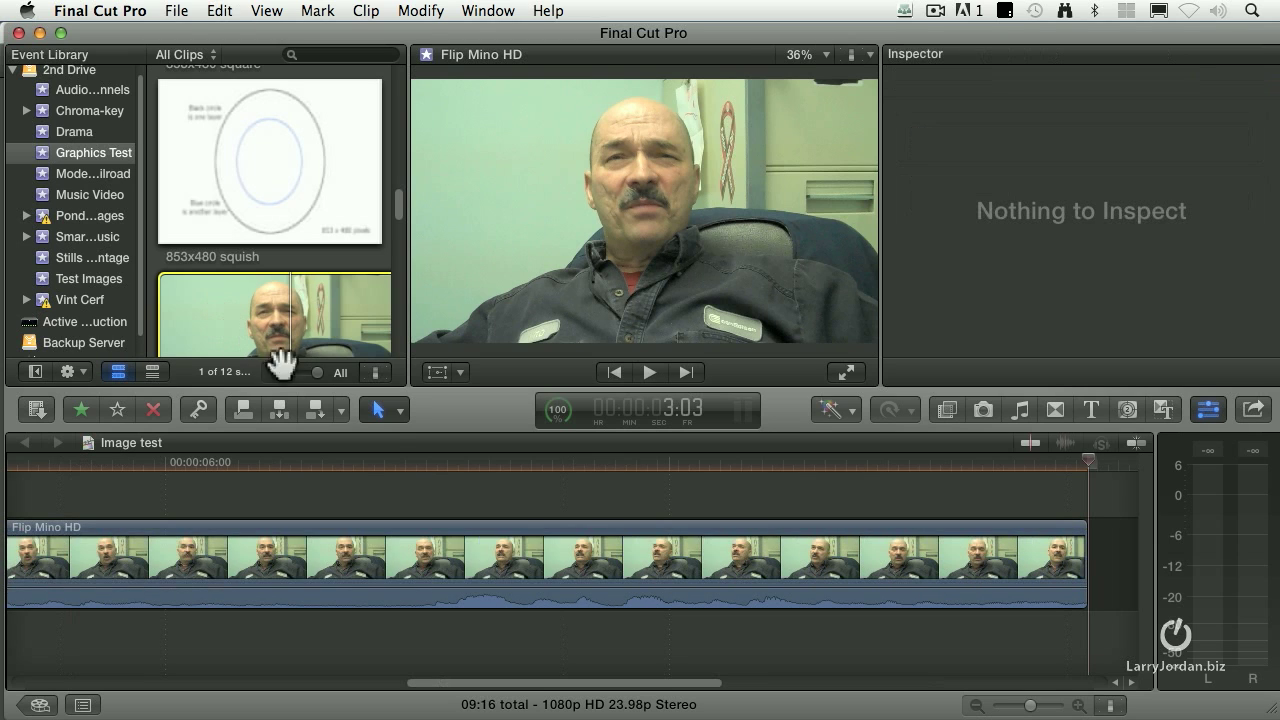
click(392, 462)
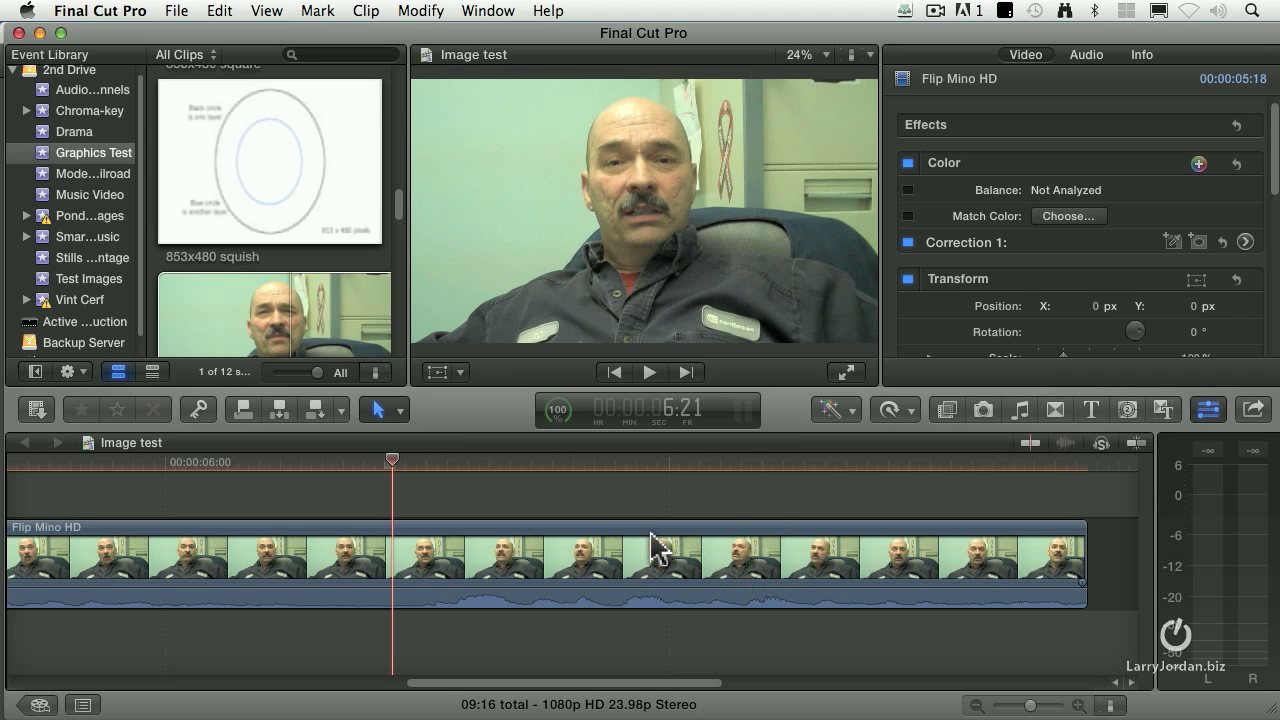
Step: Apply Balance Color to the timeline's Flip Mino HD clip, then select its event clip
click(608, 565)
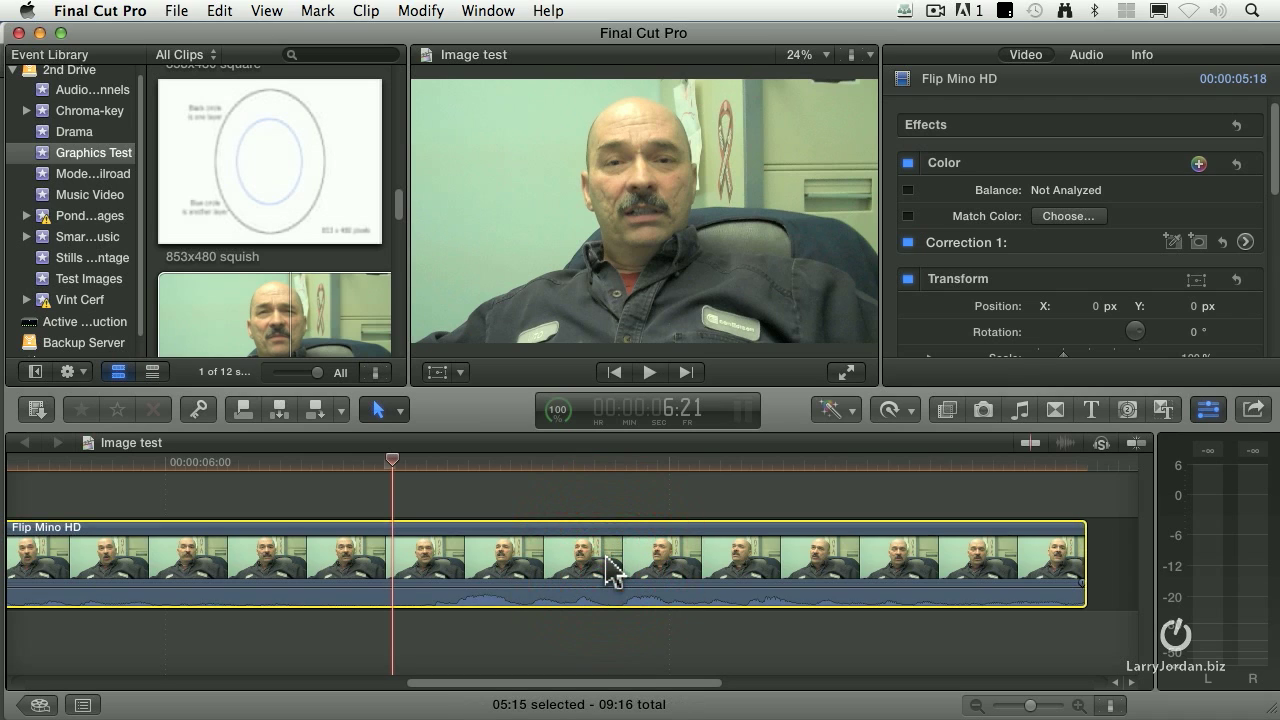
click(829, 410)
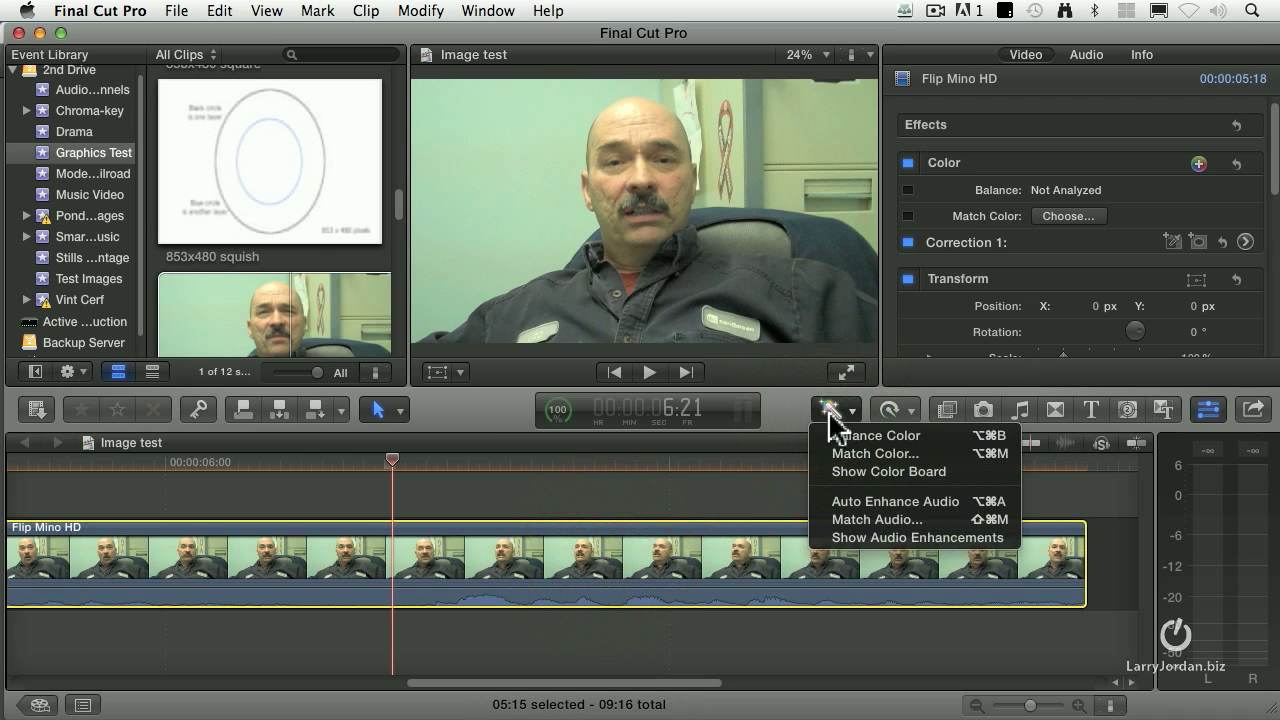
click(945, 437)
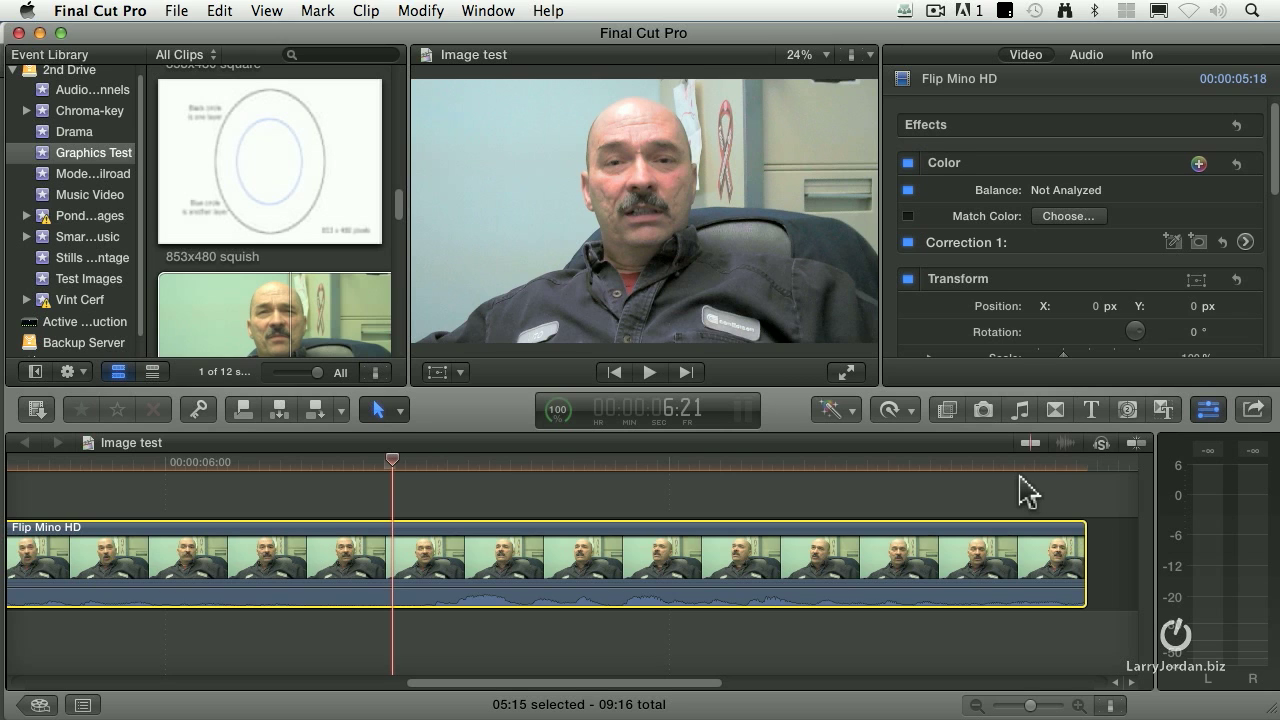
click(286, 320)
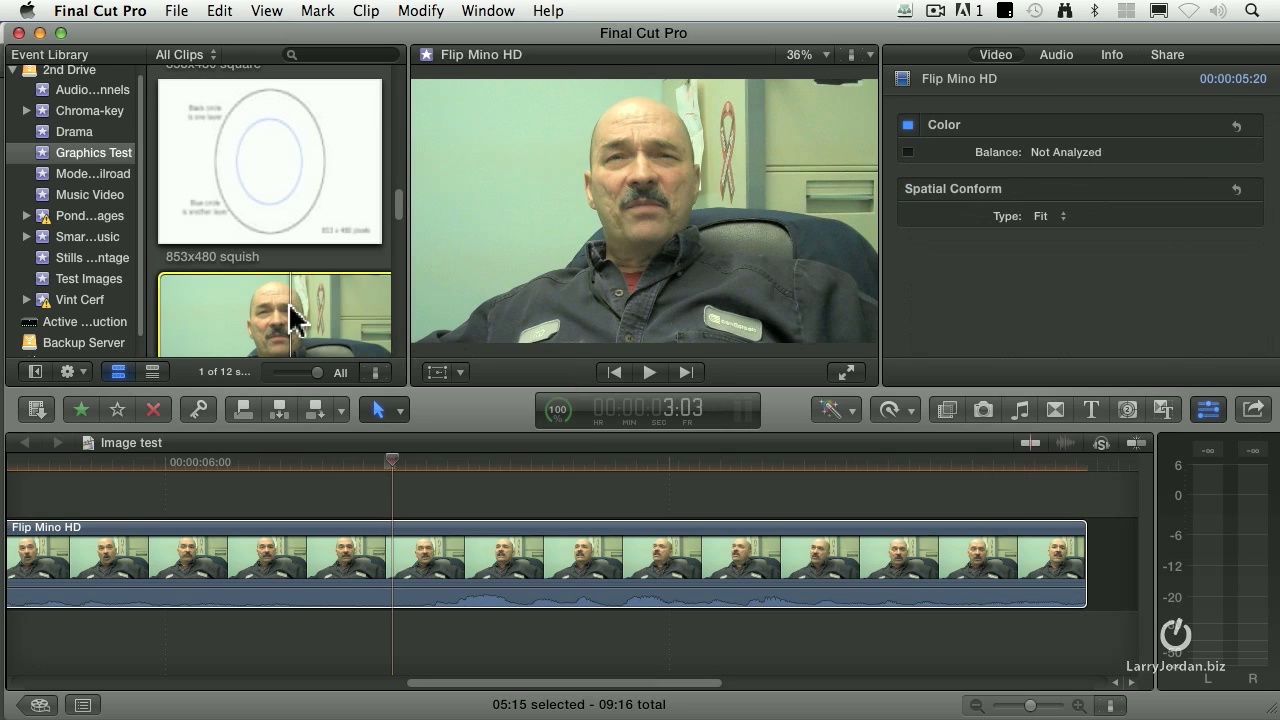
Step: Import both 1280 x 720 Gray.png and 1280 x 720 Gray (blue).png from Desktop > Web86 Elements
key(super+i)
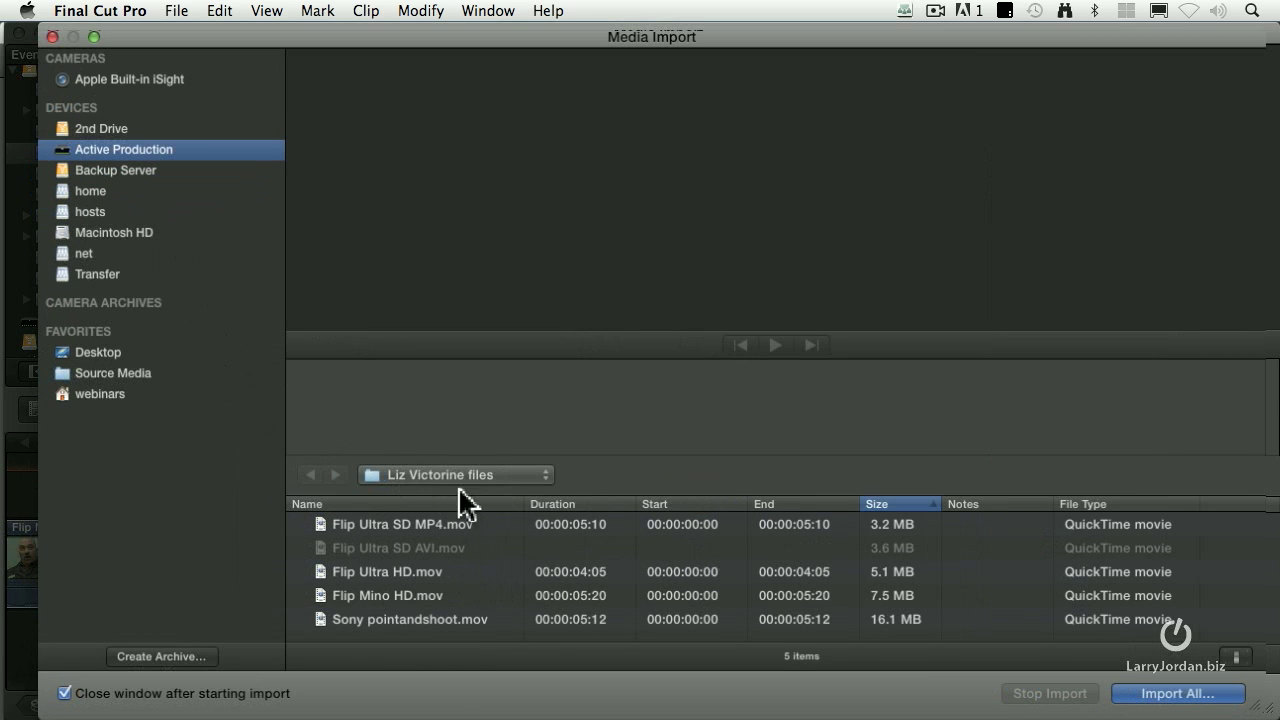
click(100, 352)
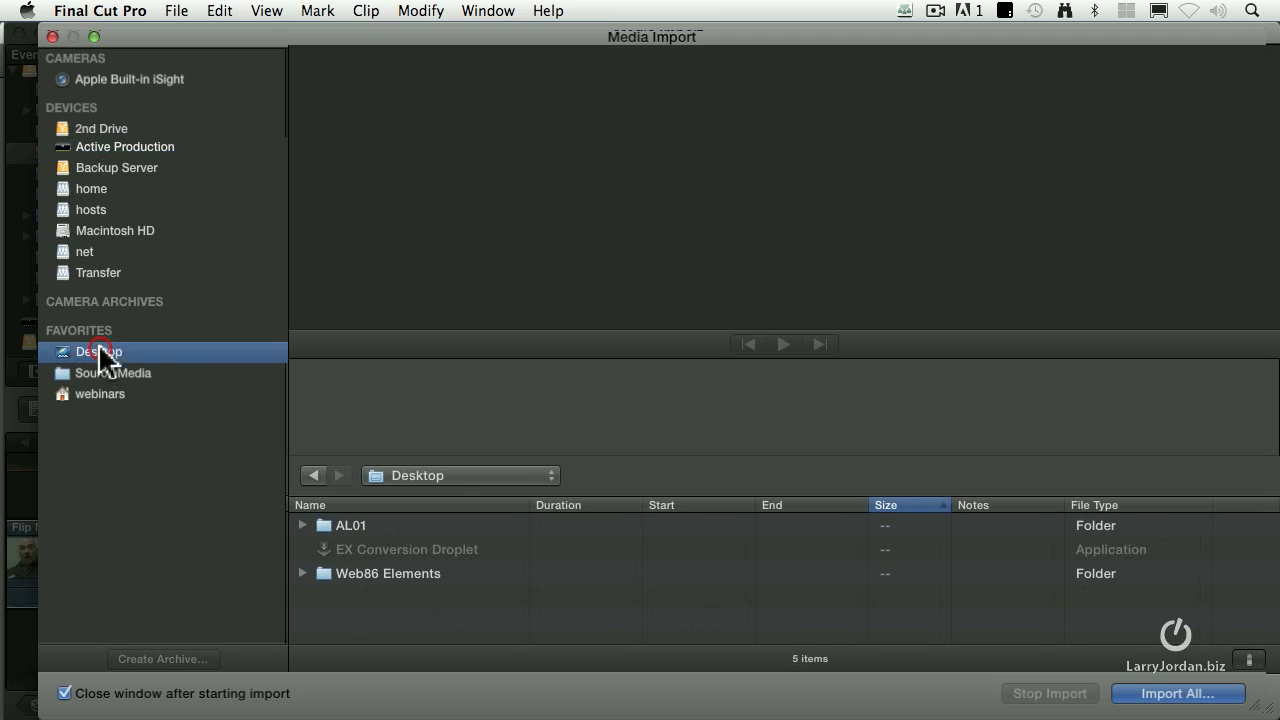
double_click(395, 575)
scroll(560, 600, down, 2)
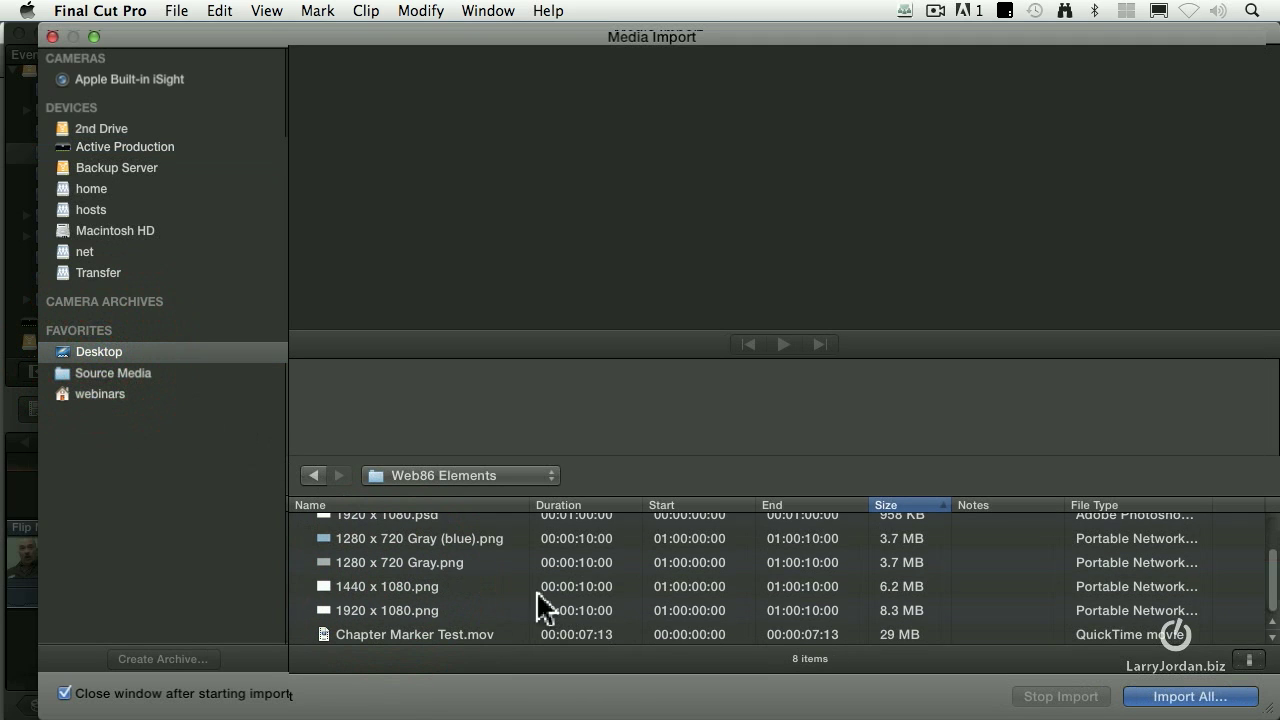
click(393, 542)
click(400, 562)
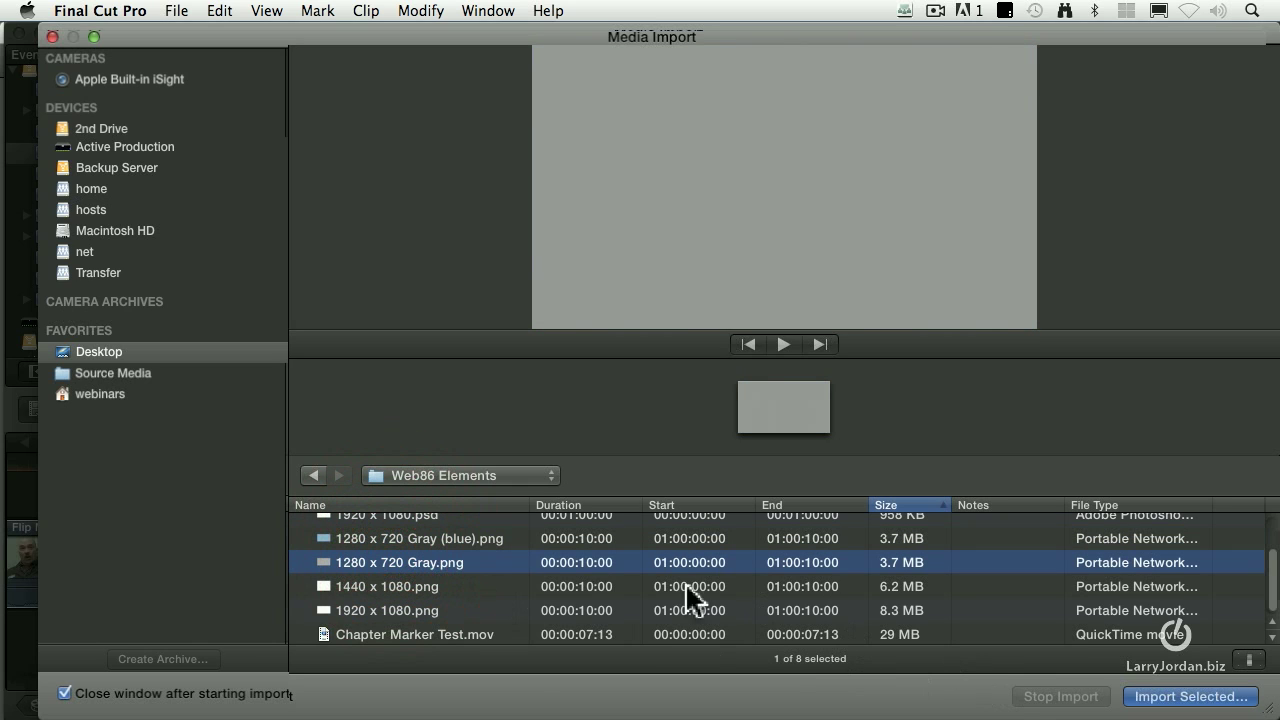
super+click(430, 540)
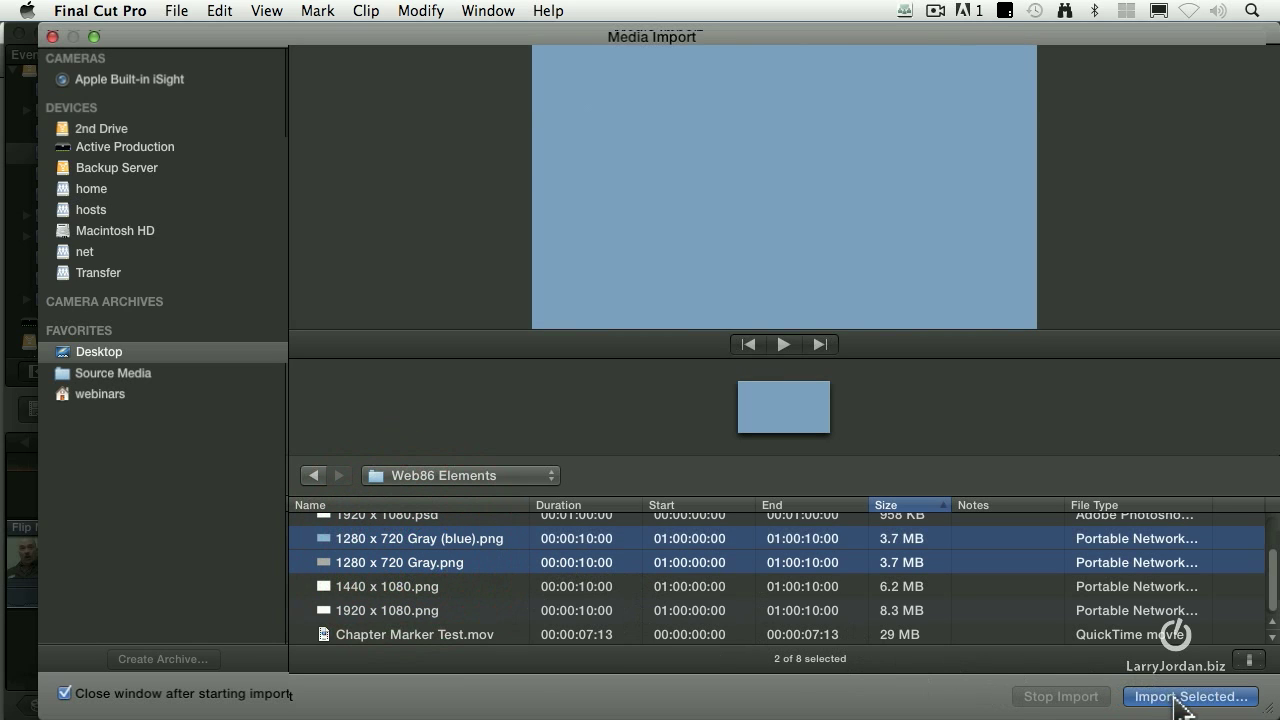
click(1150, 696)
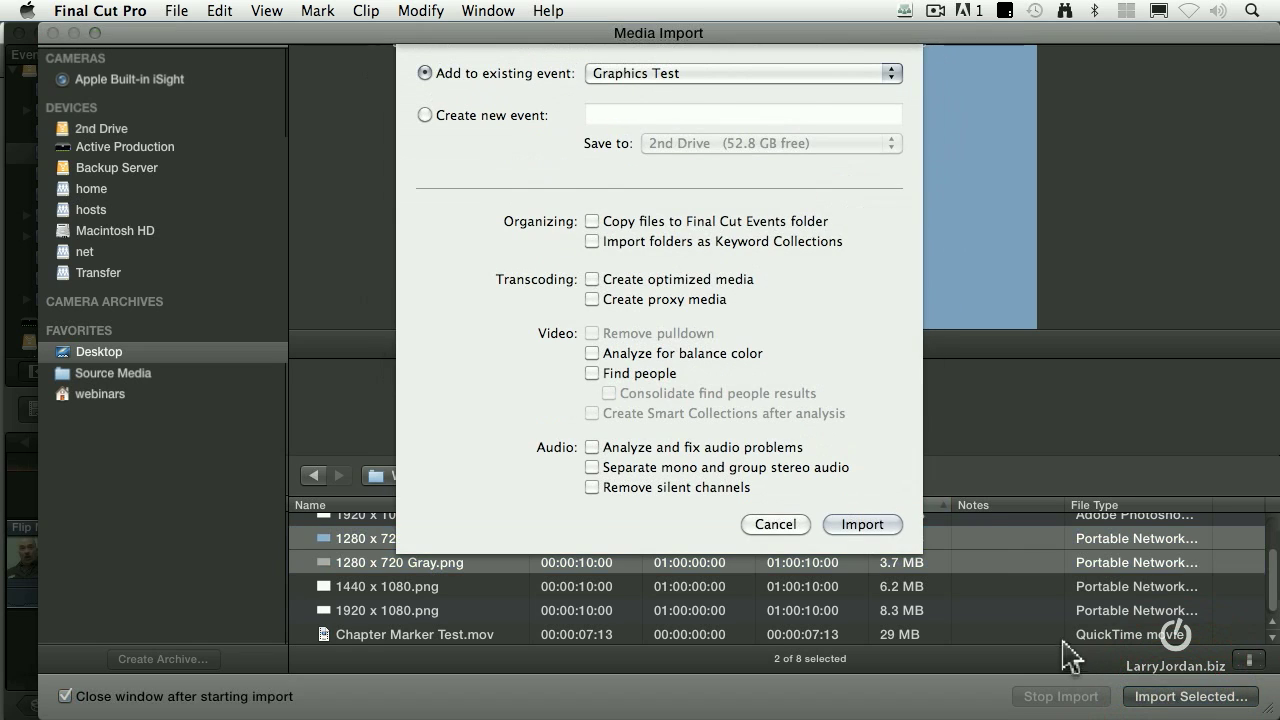
click(858, 526)
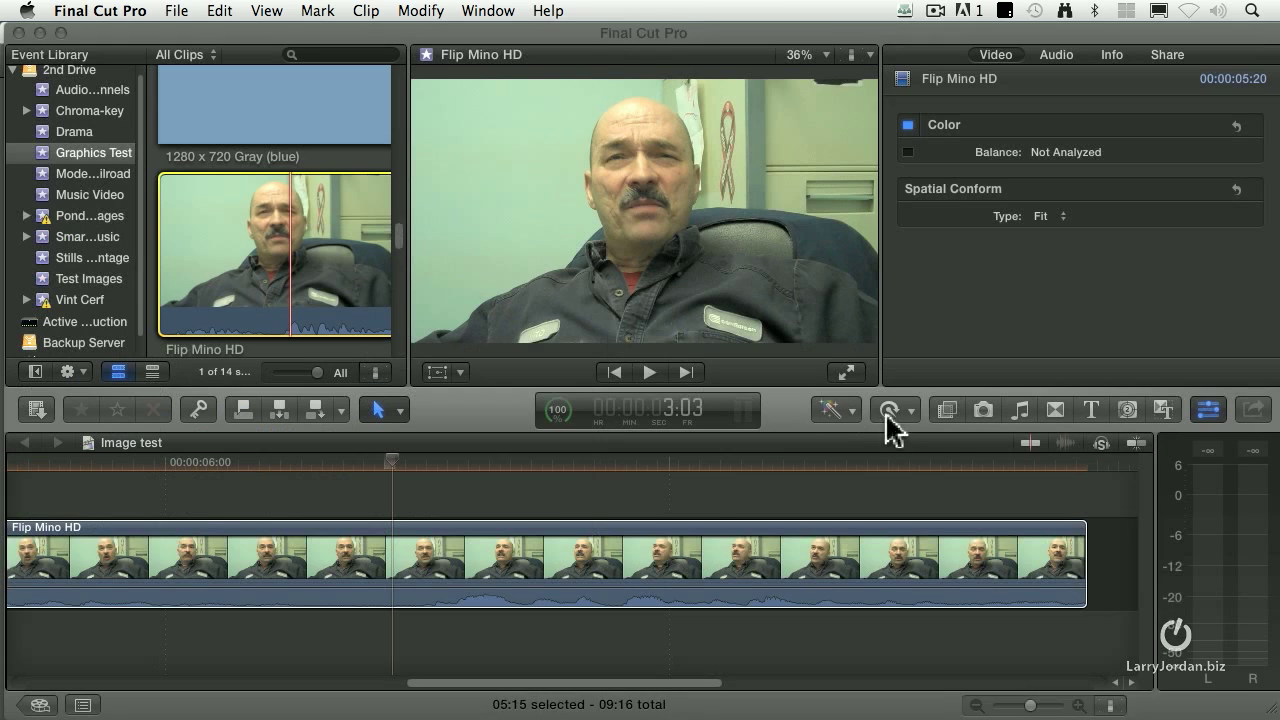
Step: Trim the end of Flip Mino HD shorter and append 1280 x 720 Gray after it
drag(1072, 570, 705, 570)
scroll(282, 122, up, 2)
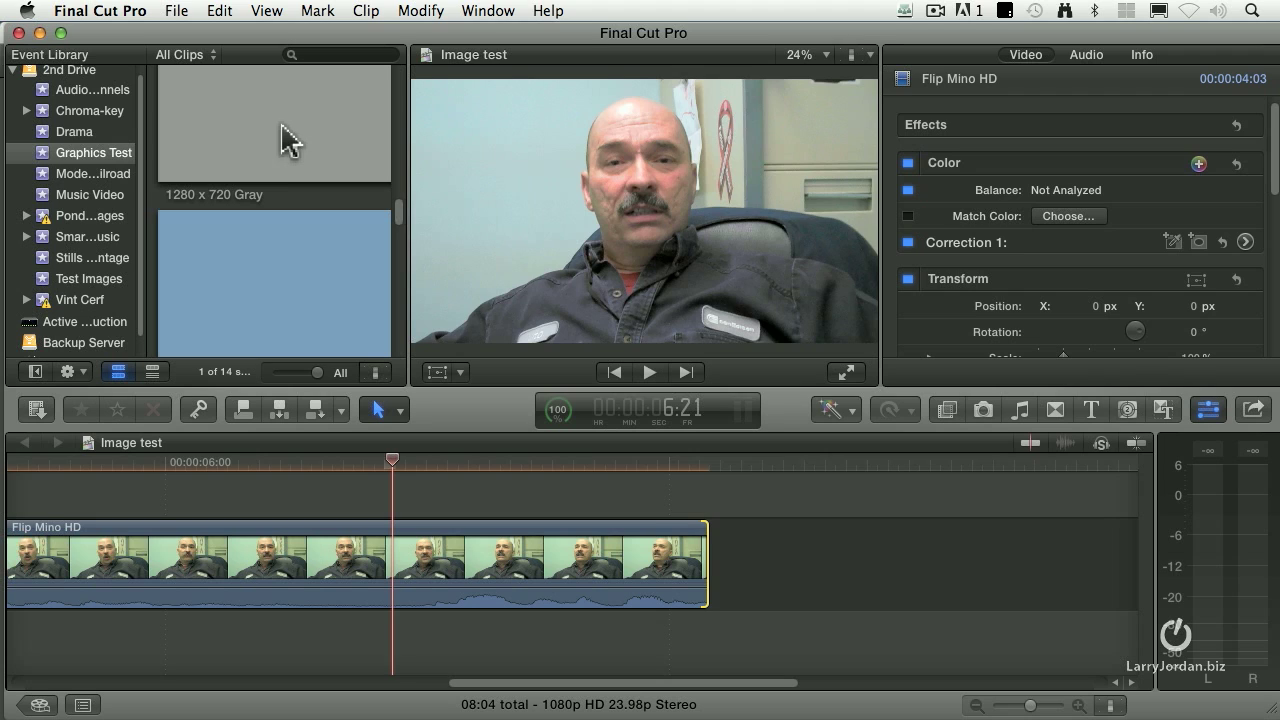
click(281, 126)
click(280, 129)
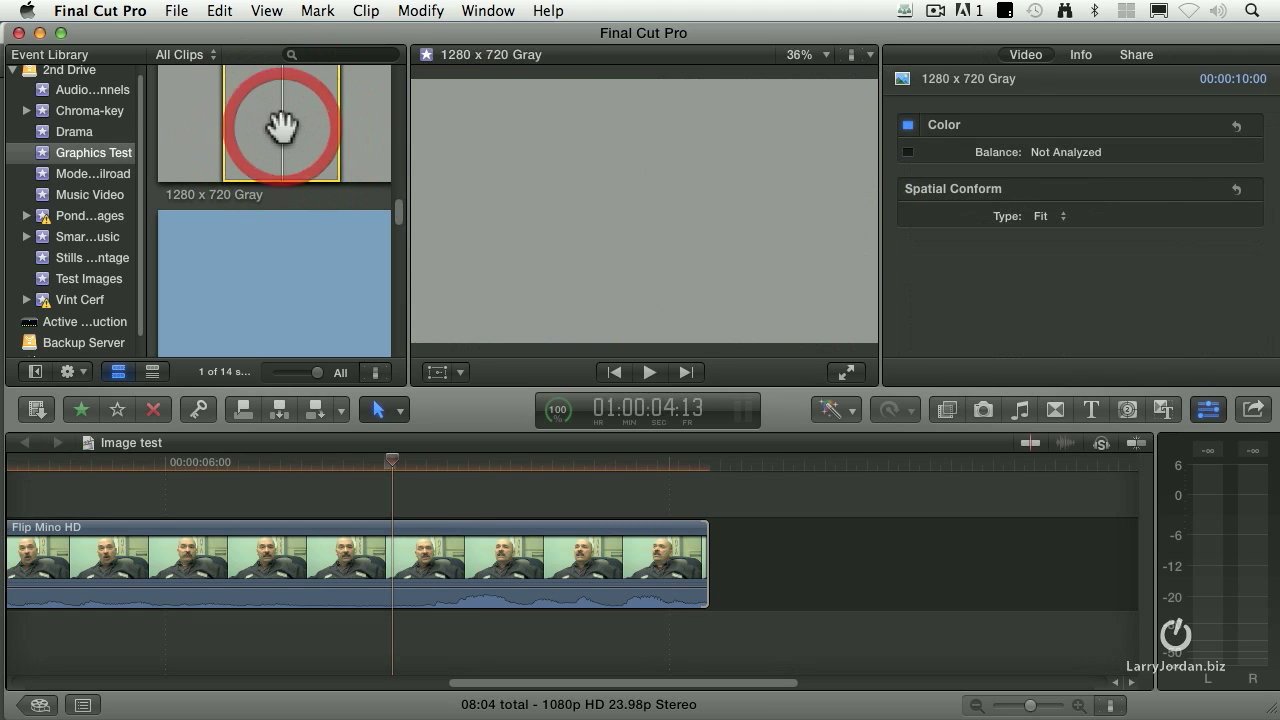
key(e)
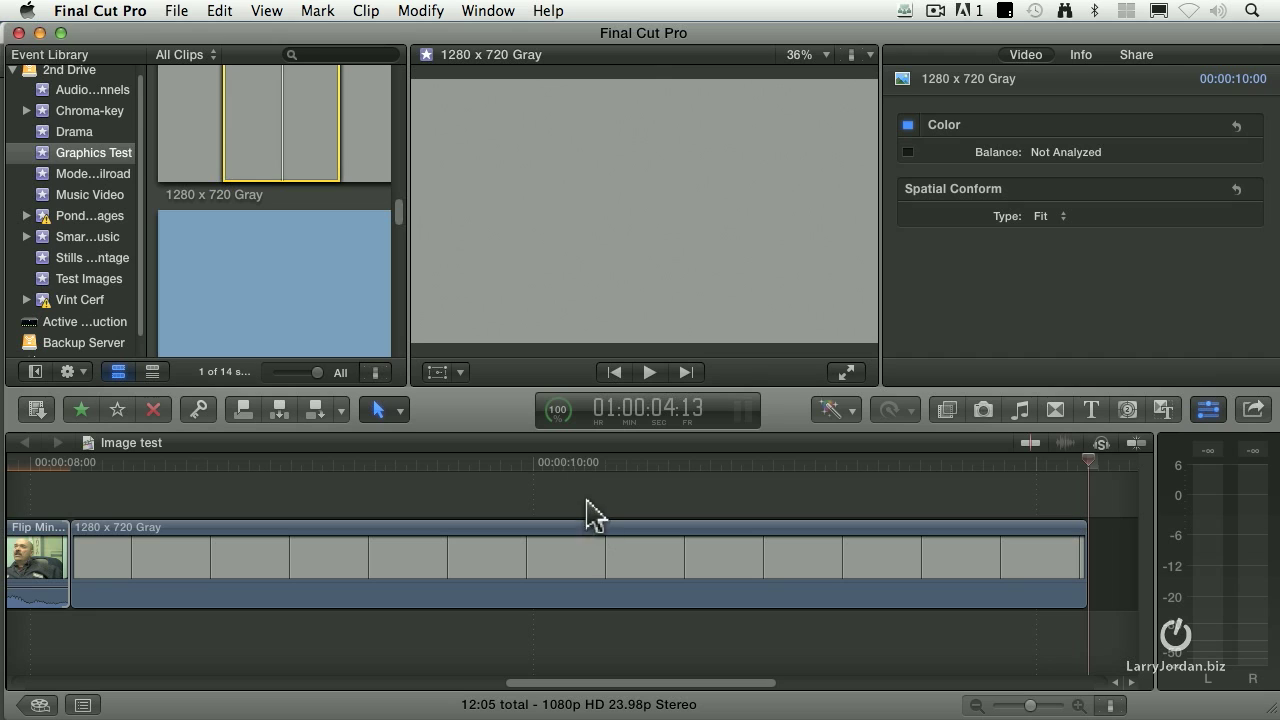
Step: Connect 1280 x 720 Gray (blue) above the gray clip at the playhead
click(679, 464)
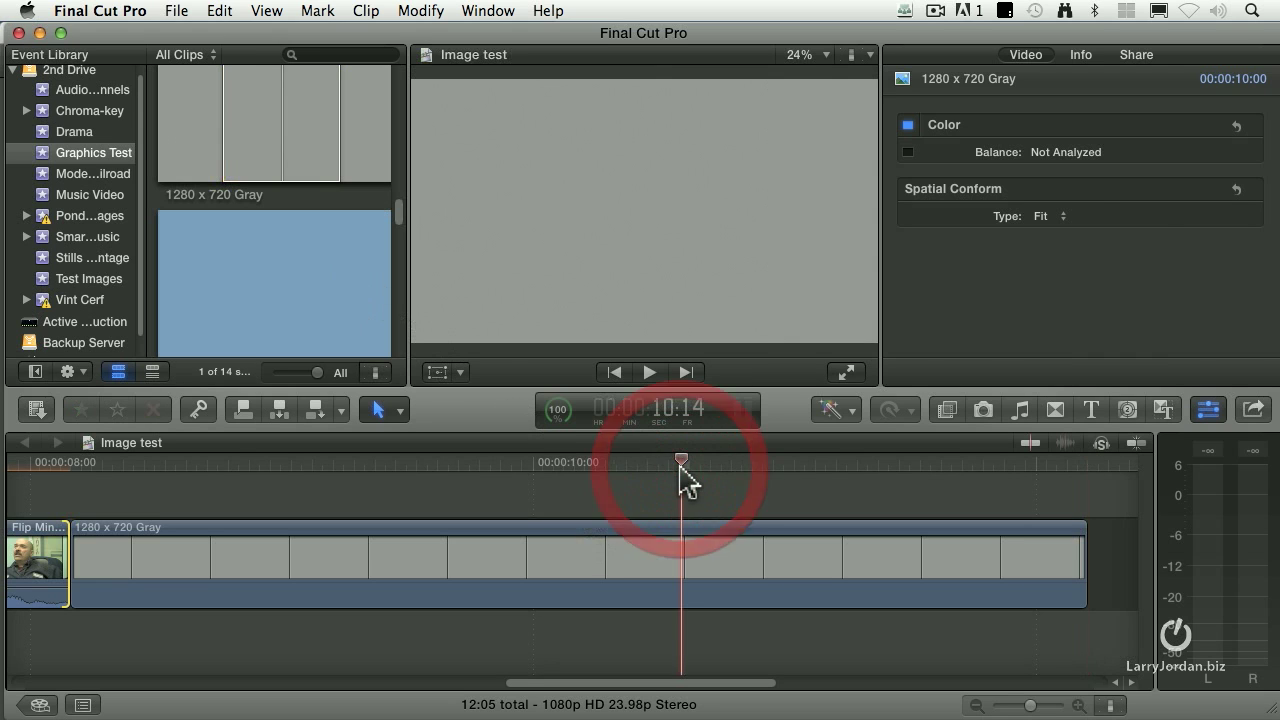
click(314, 288)
key(q)
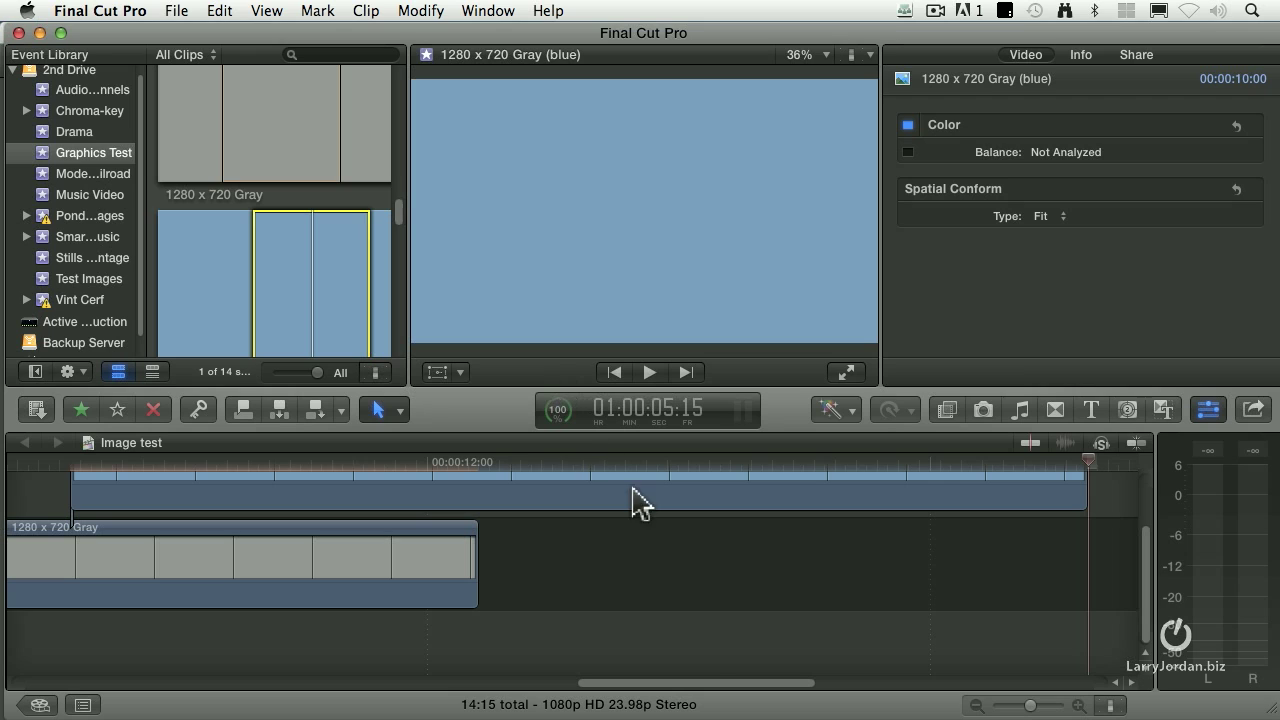
scroll(675, 650, up, 2)
Step: Move the playhead to compare the plain gray frame with the blue frame
scroll(675, 650, up, 1)
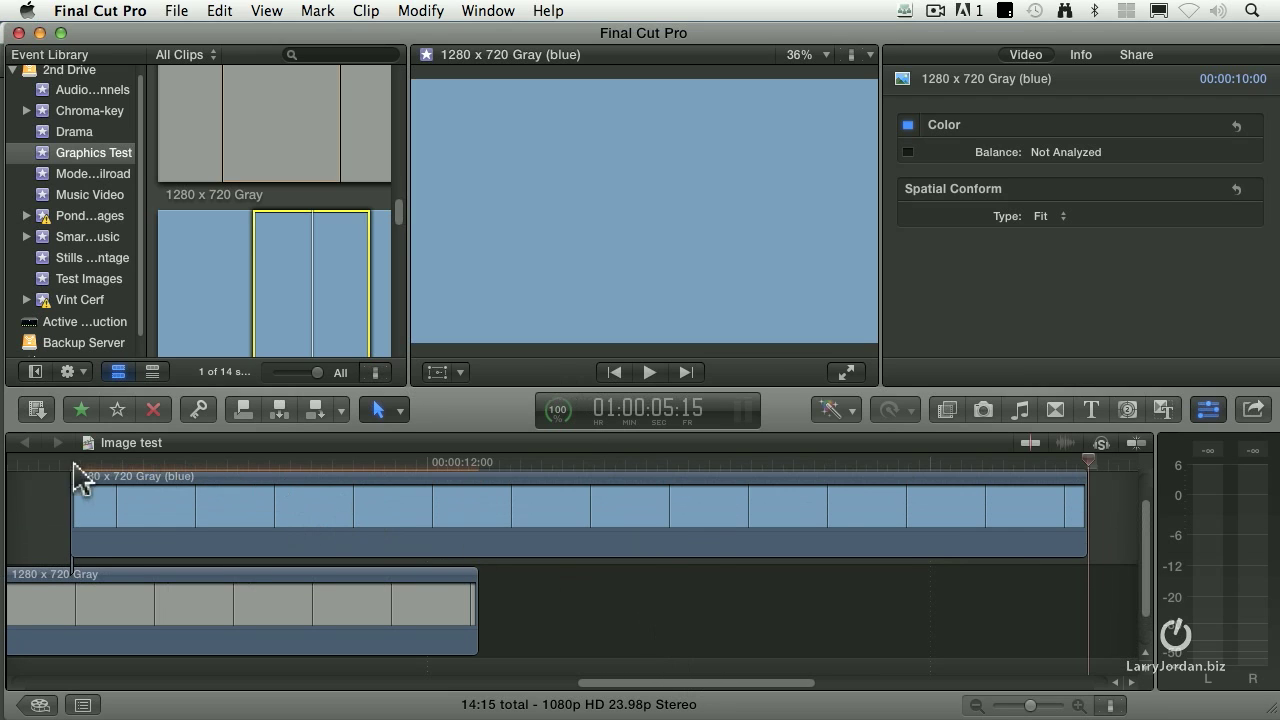
click(29, 478)
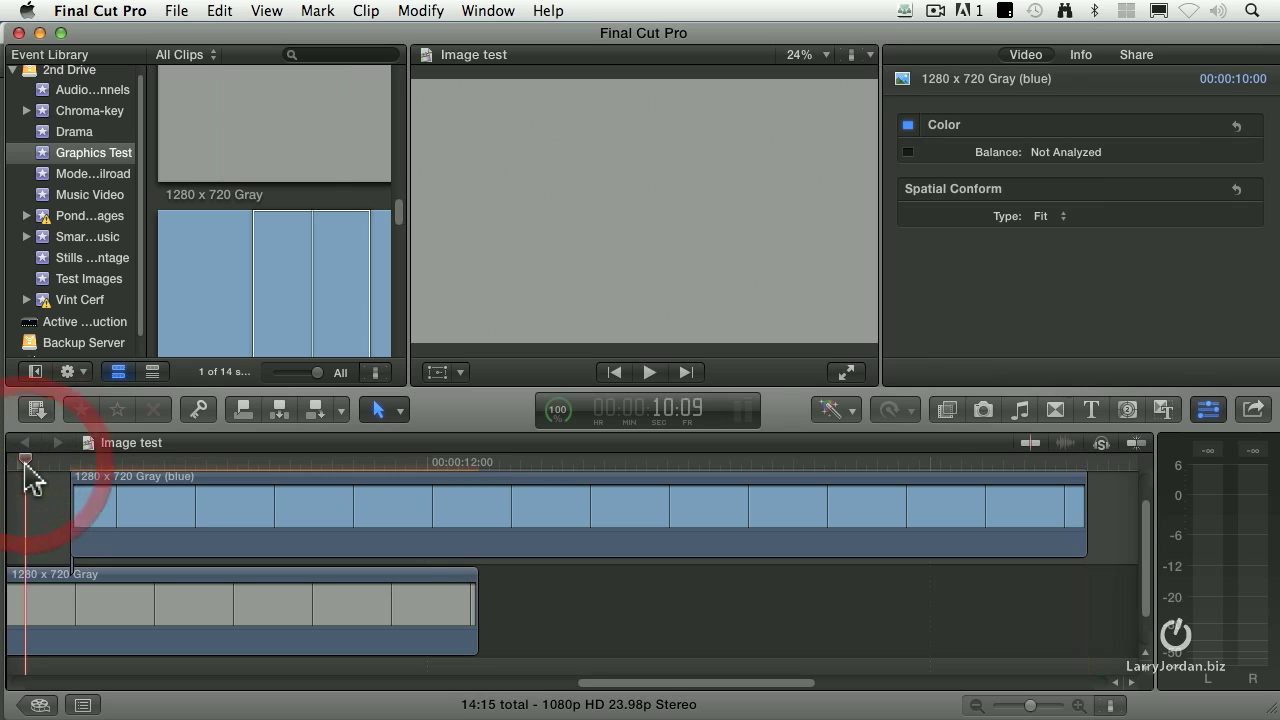
click(190, 464)
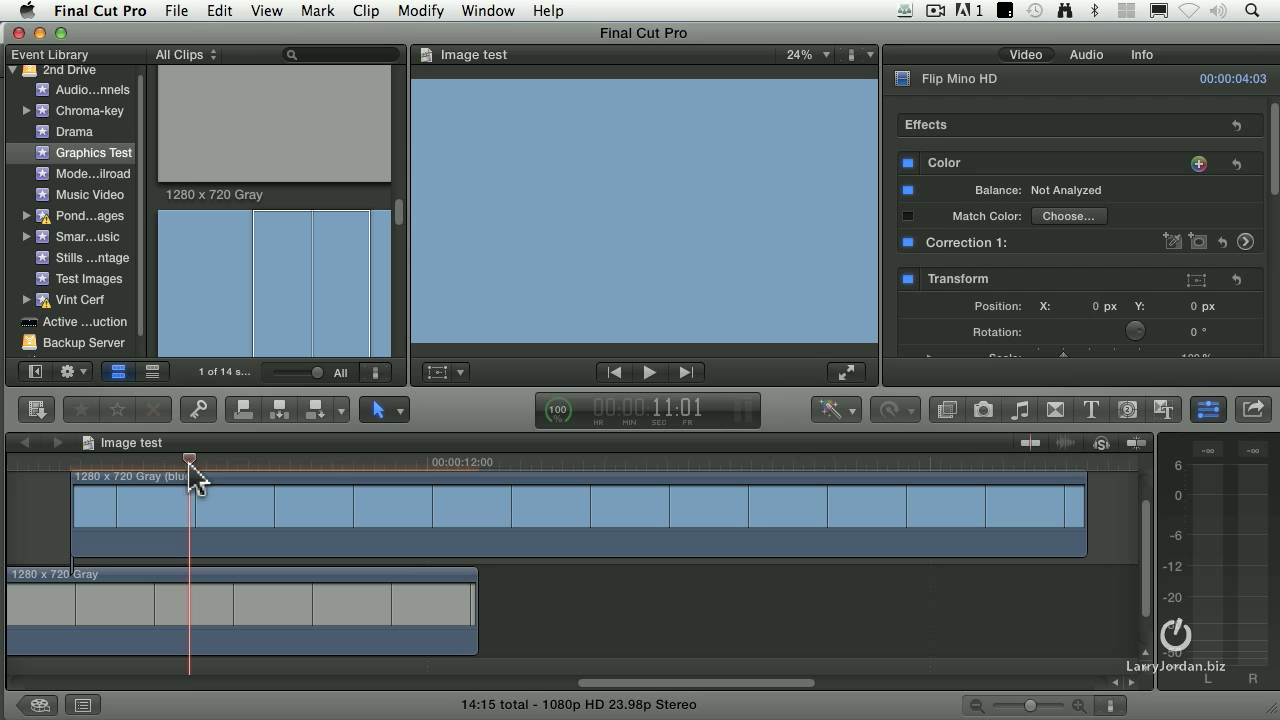
Step: Select the blue clip and bring up its color Enhancements options
scroll(508, 560, left, 5)
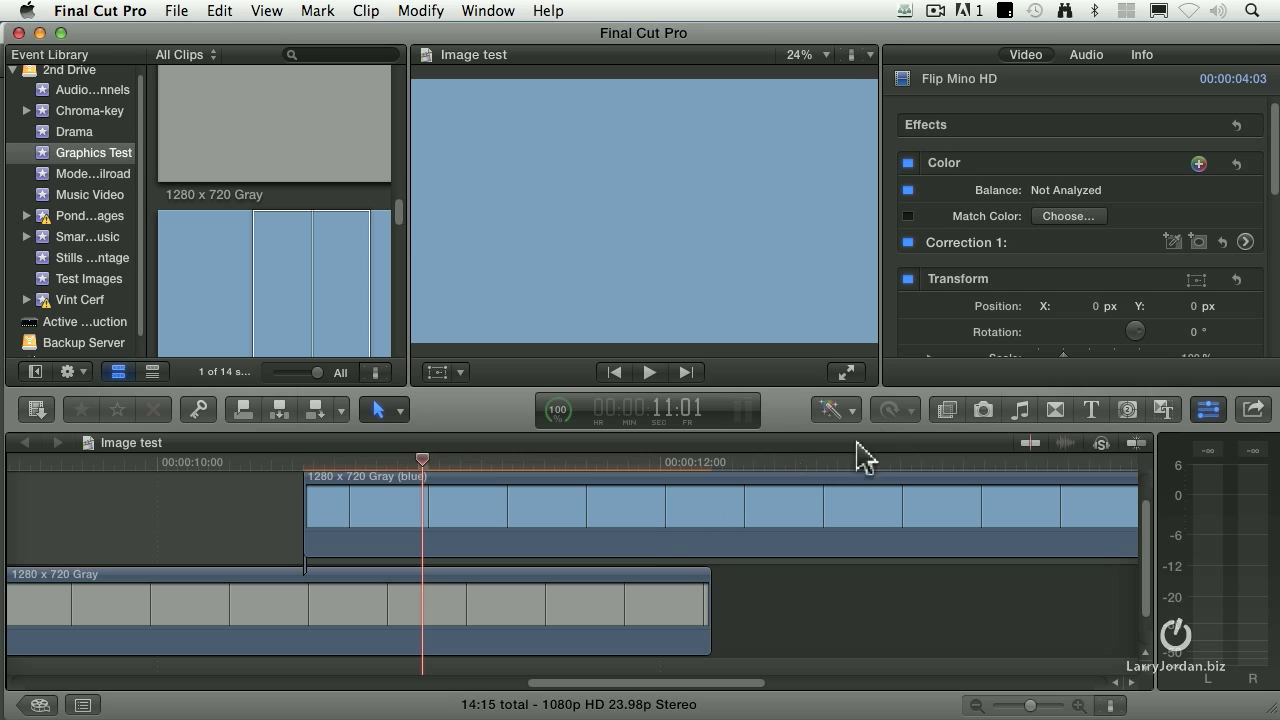
click(838, 500)
click(834, 416)
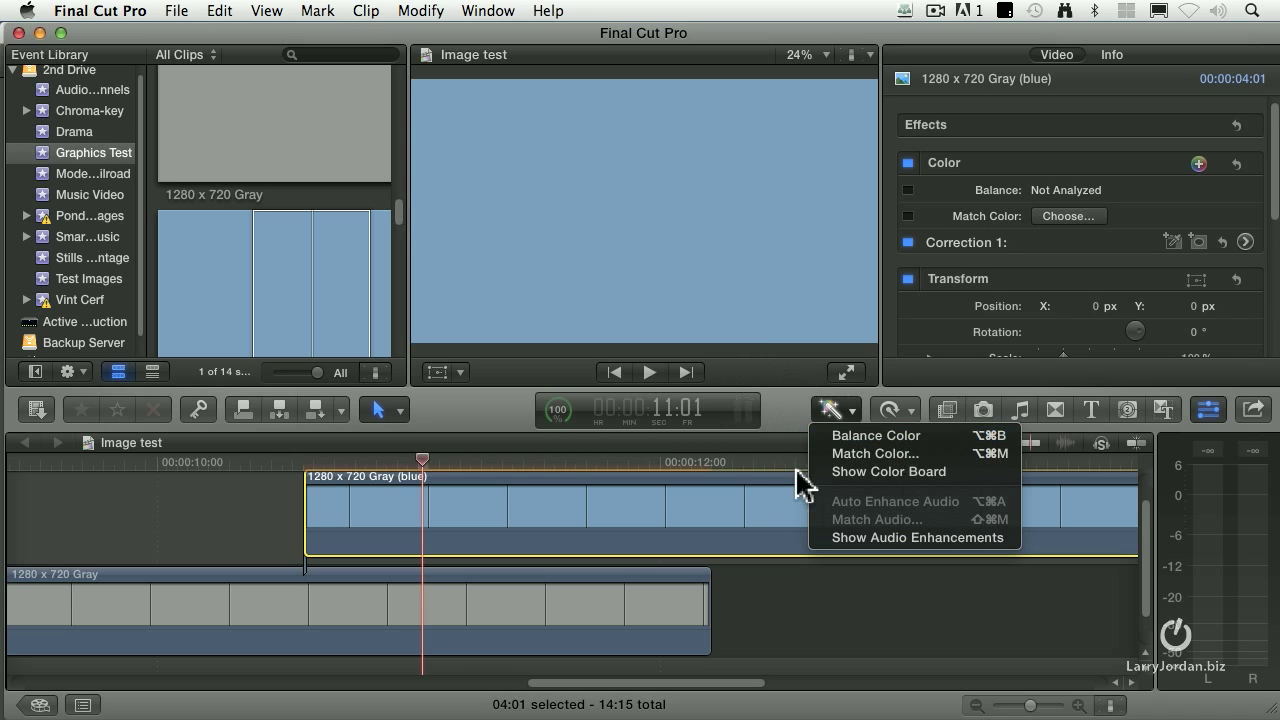
Step: Dismiss the Enhancements menu and shift the blue connected clip two frames later (+00:02)
click(800, 618)
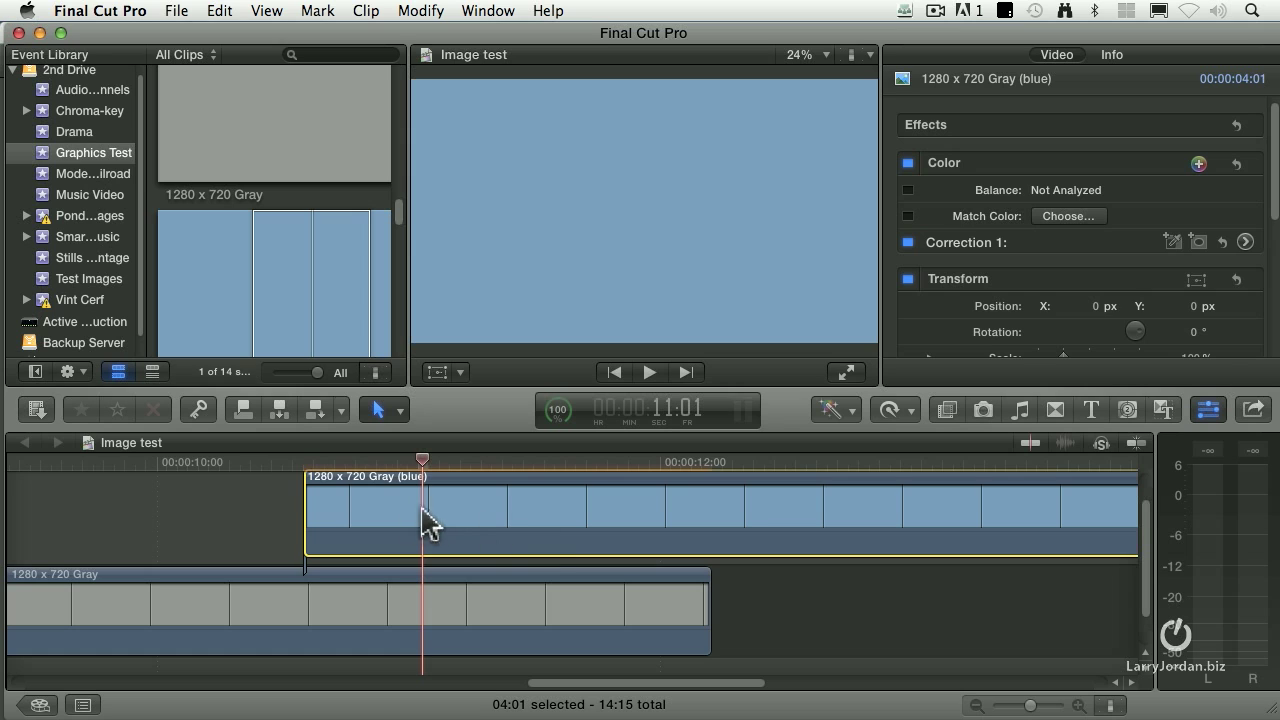
click(506, 509)
drag(506, 514, 537, 518)
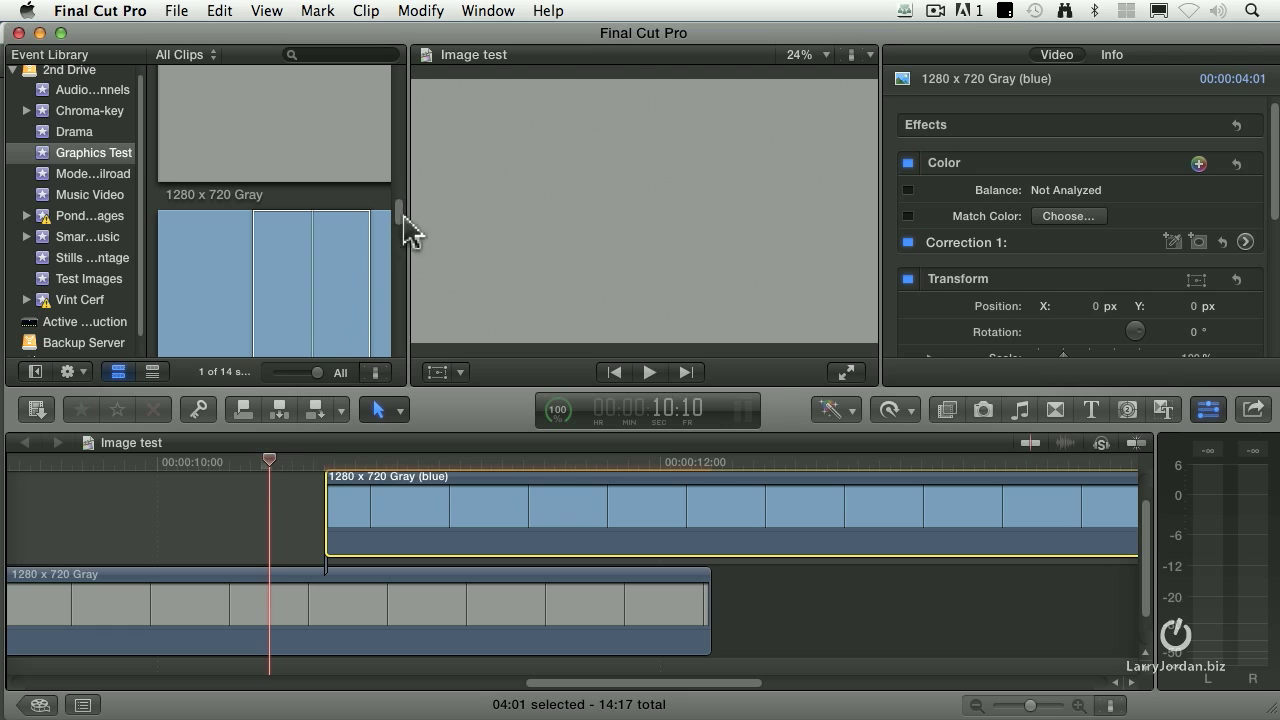
click(490, 10)
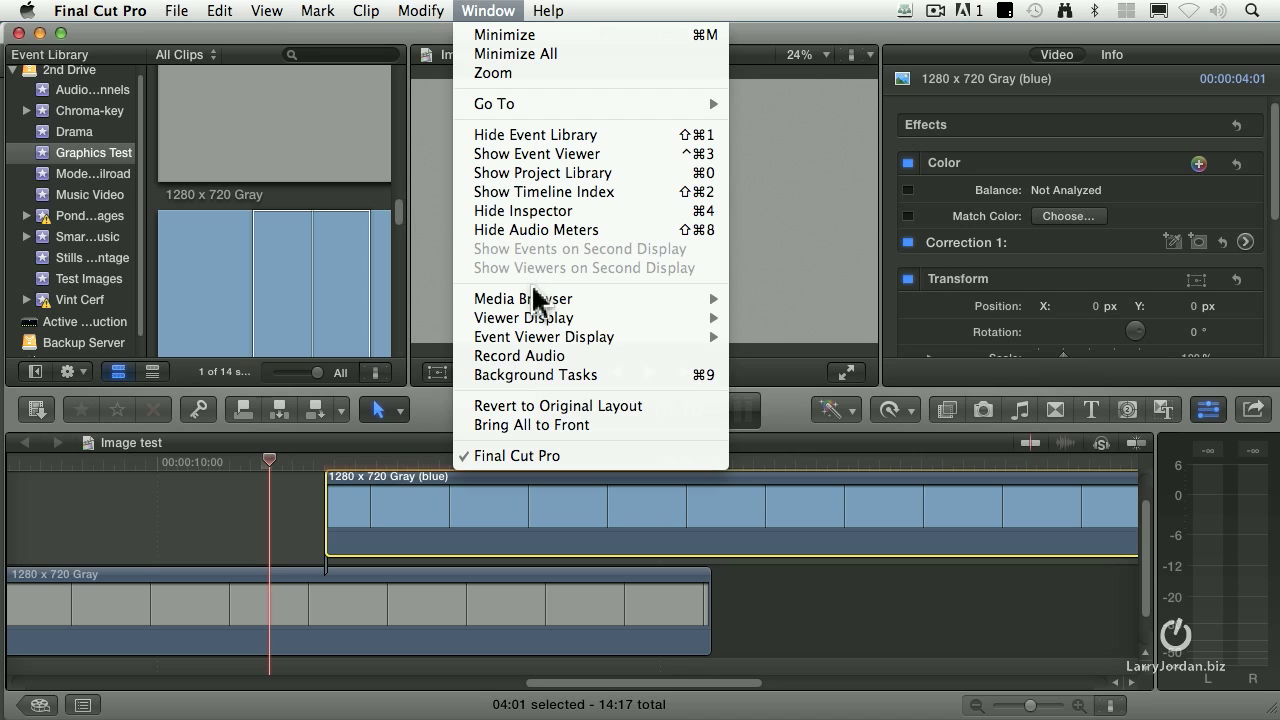
Step: Show Video Scopes with Cmd+7 in Vertical Layout beside the viewer image
click(280, 464)
key(super+7)
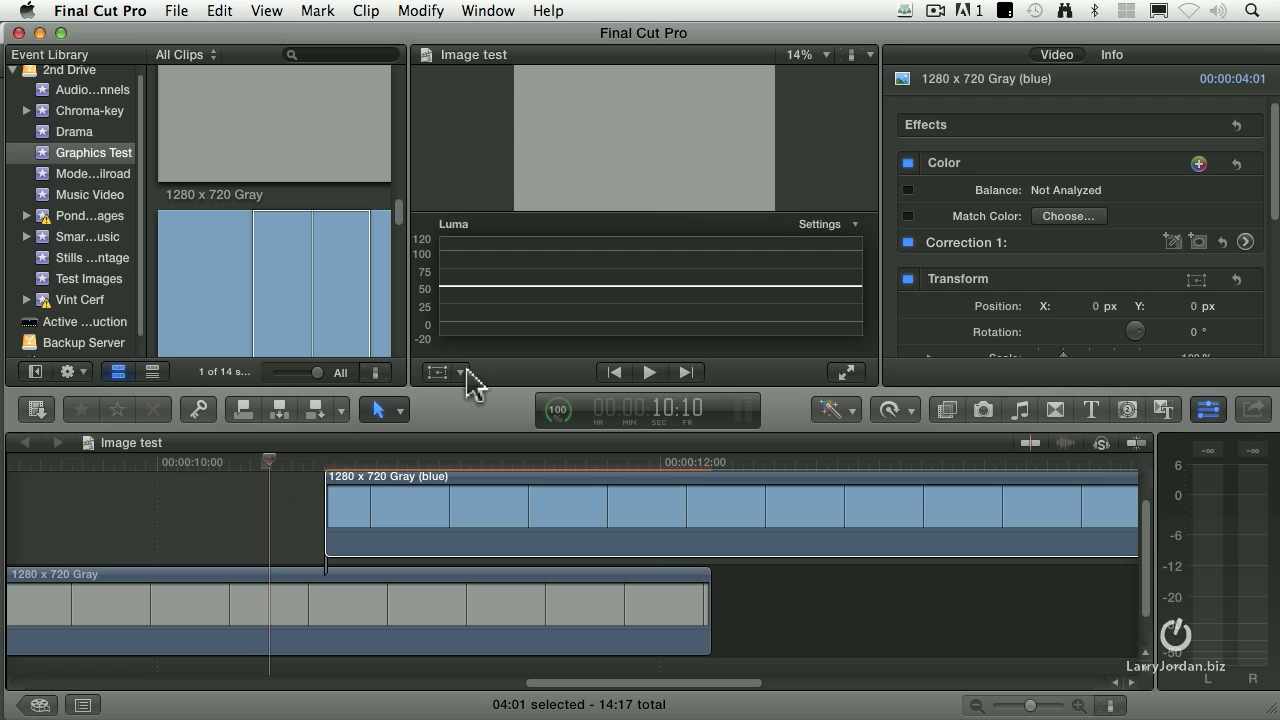
click(855, 56)
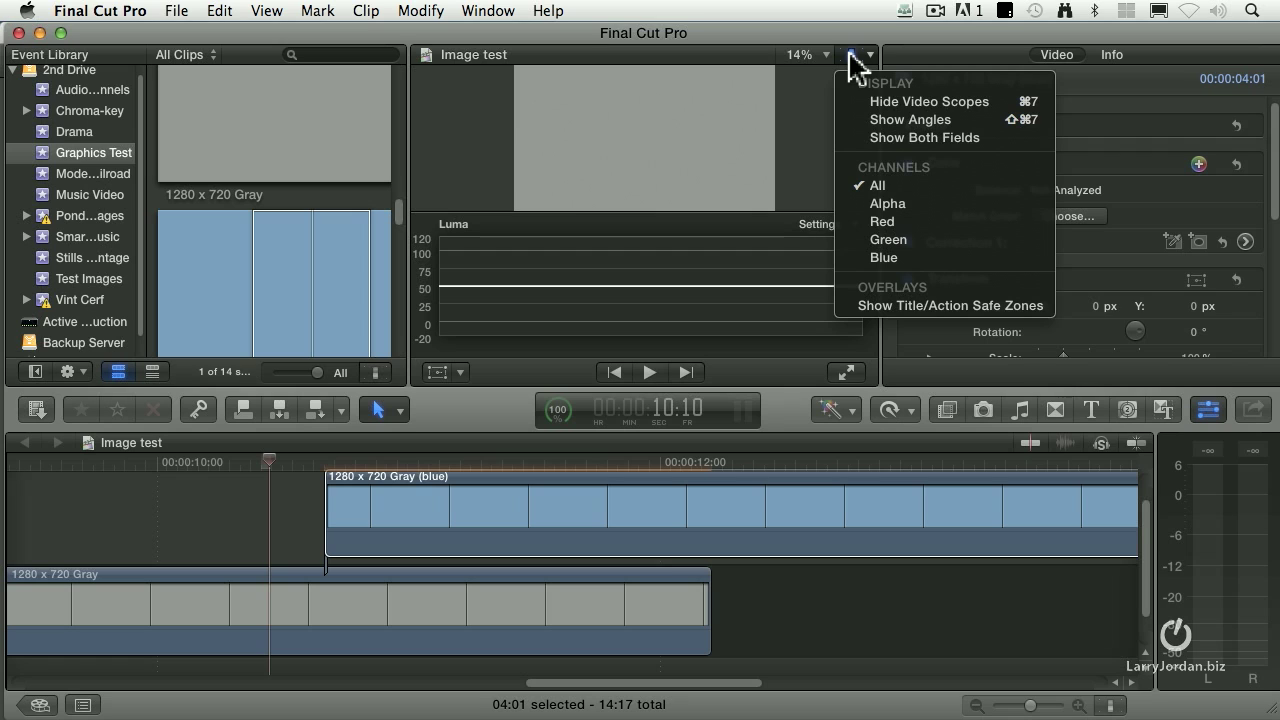
click(800, 130)
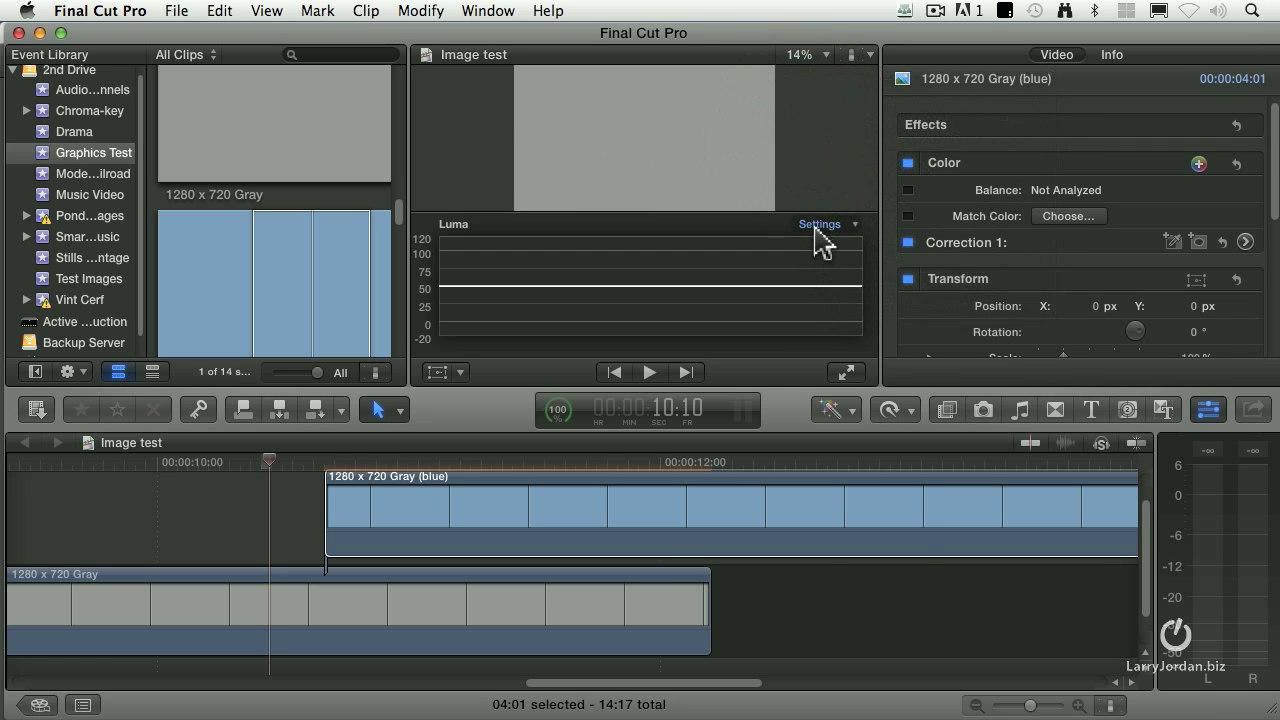
click(818, 224)
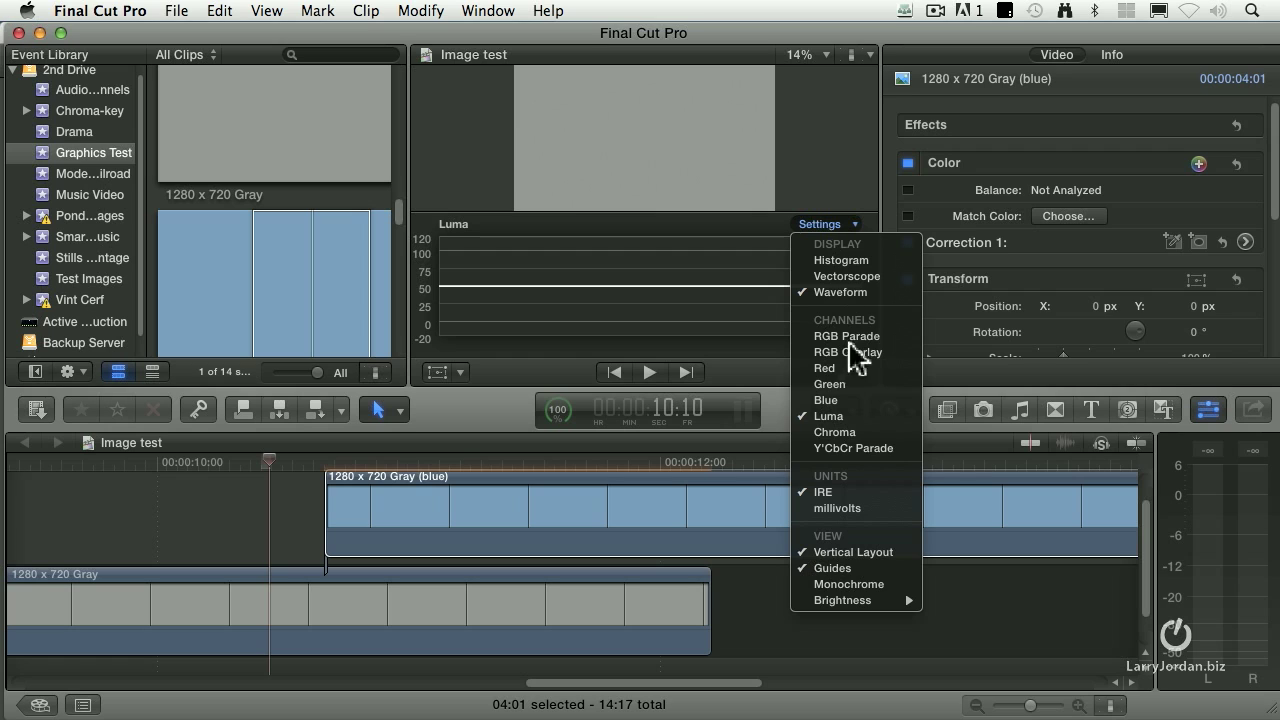
click(860, 553)
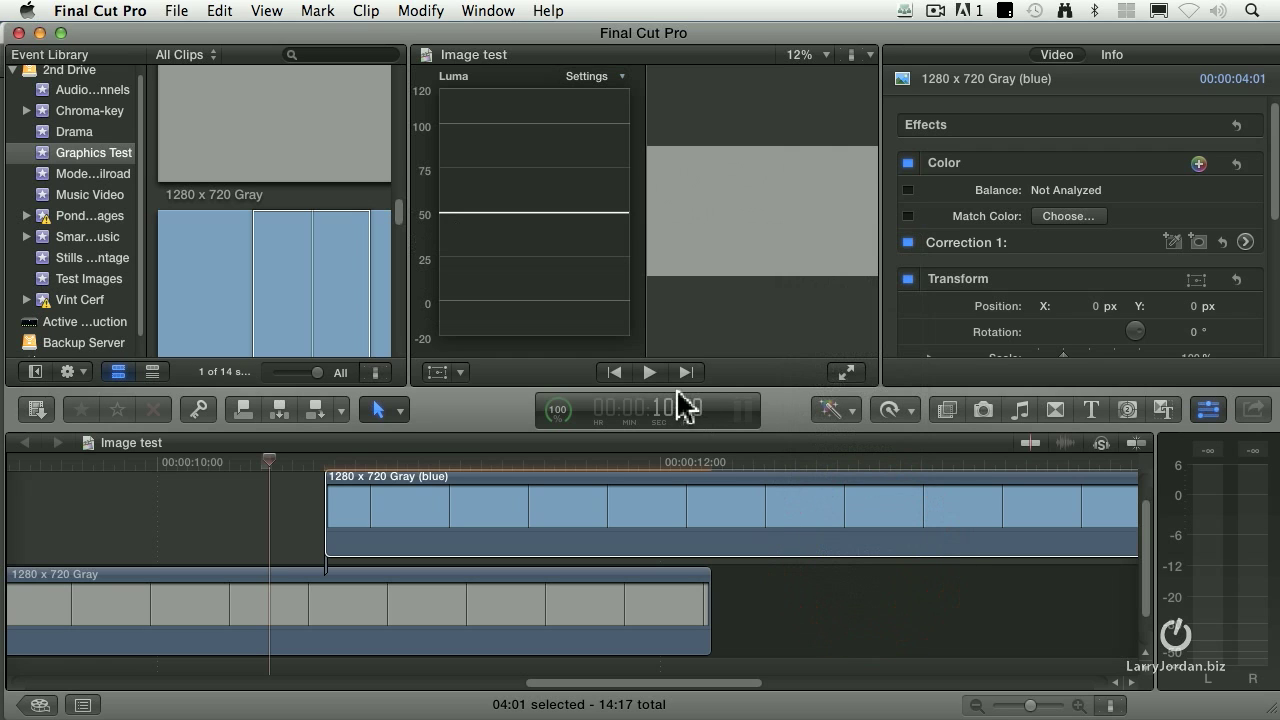
Step: Hide the Event Library sidebar and switch the scope to Vectorscope
click(32, 371)
click(263, 287)
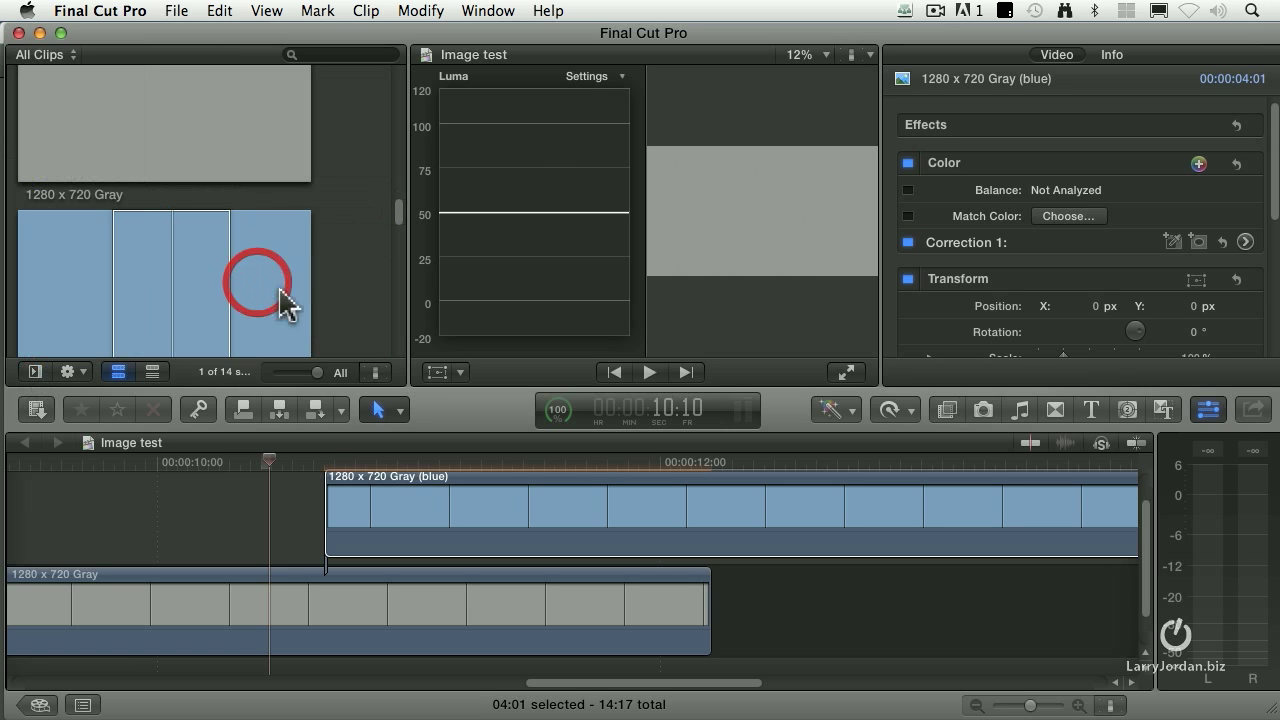
click(590, 76)
click(625, 129)
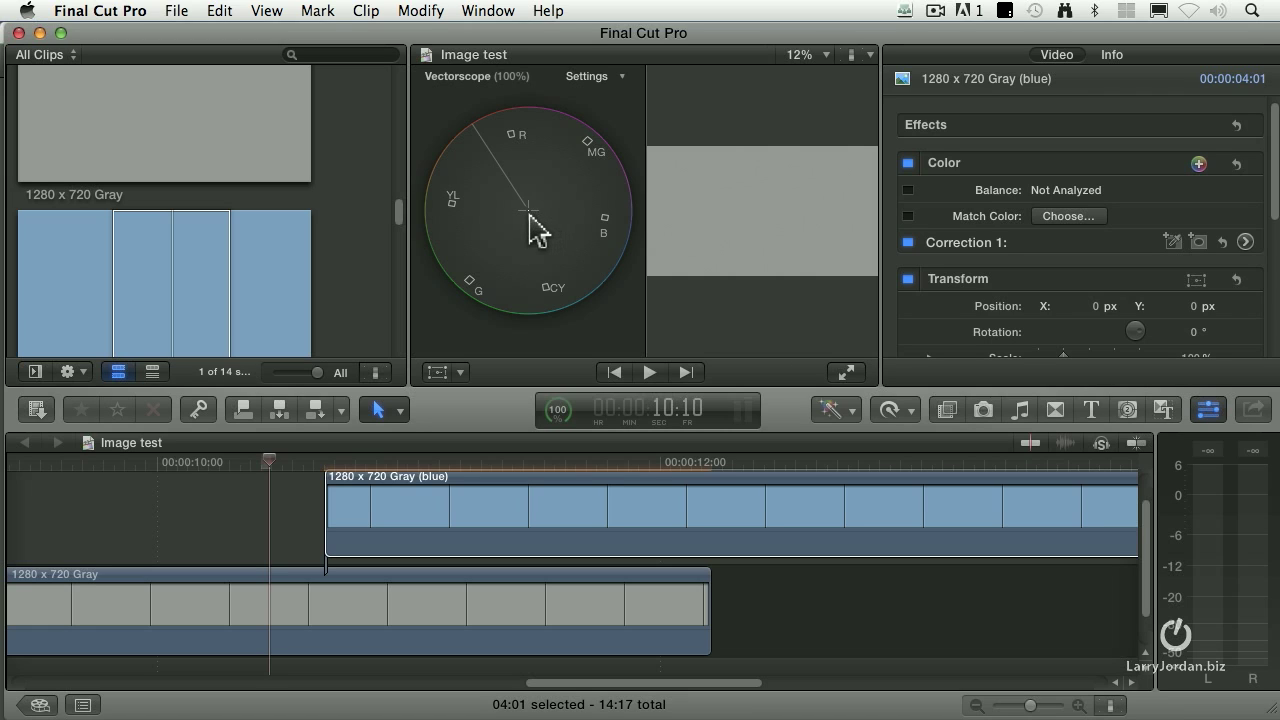
click(494, 476)
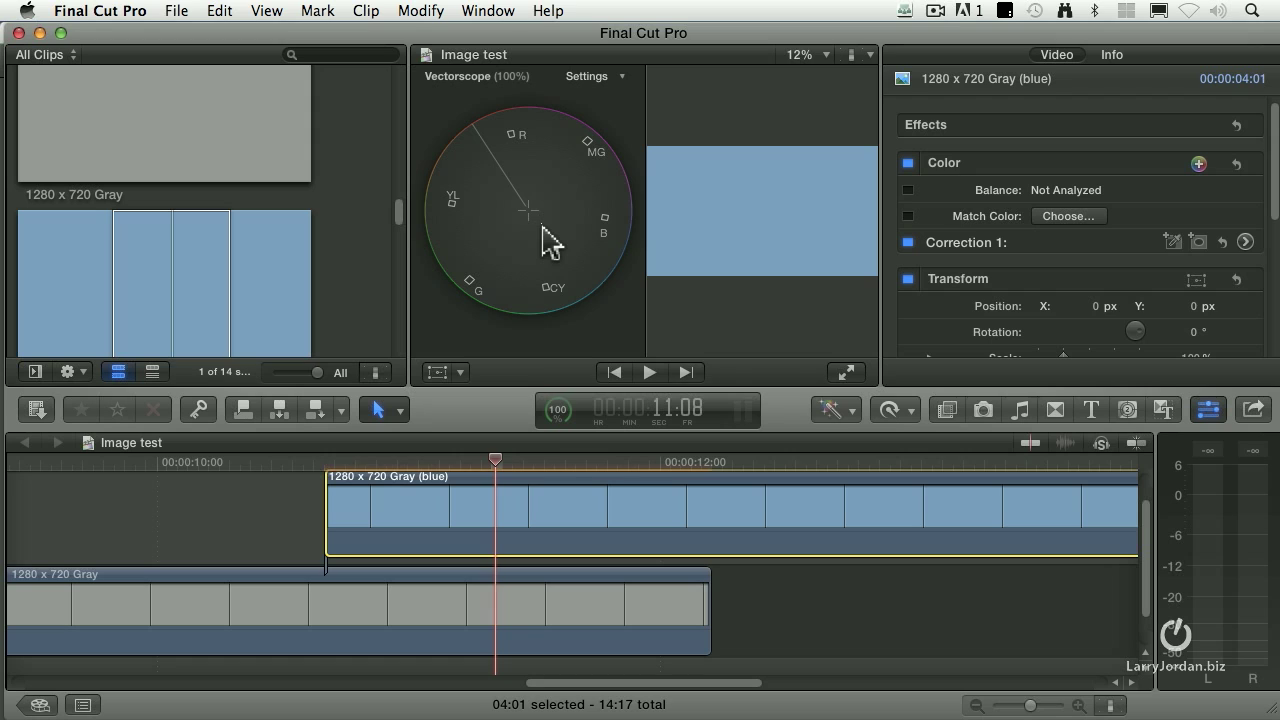
click(276, 462)
click(486, 462)
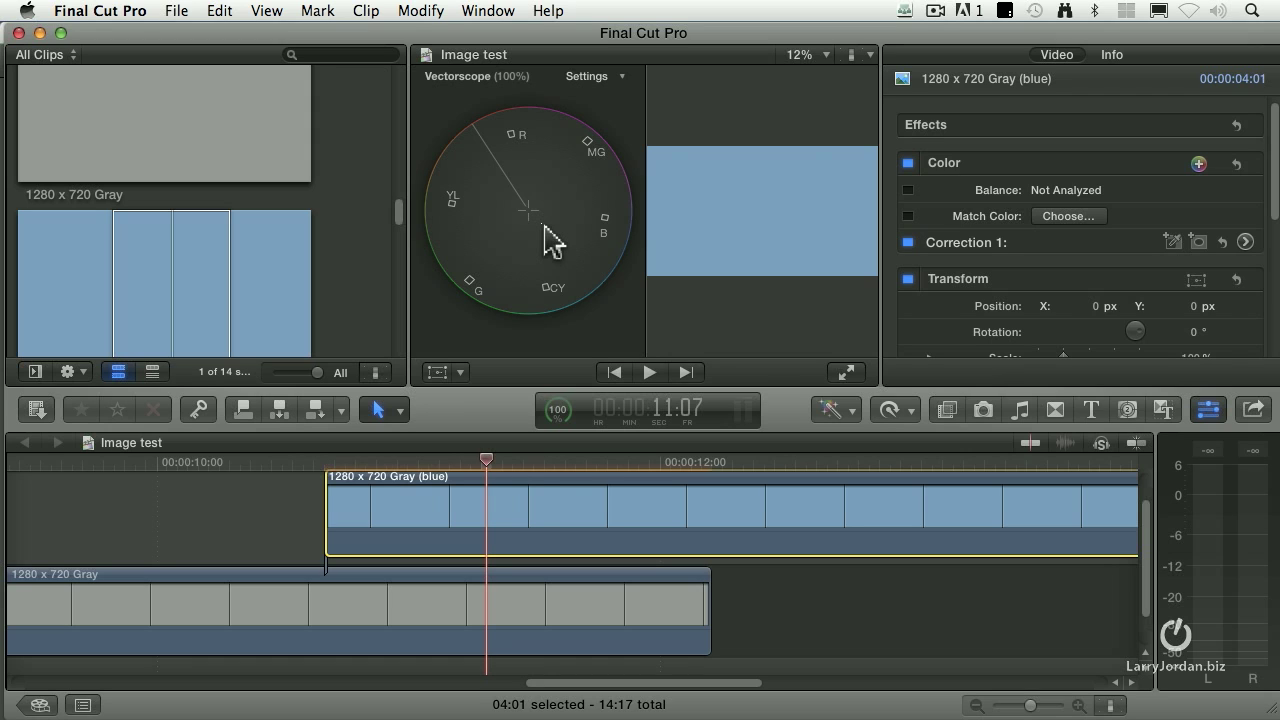
Step: In the Inspector's Video tab, show the Color Board for the Correction 1 effect
click(1052, 60)
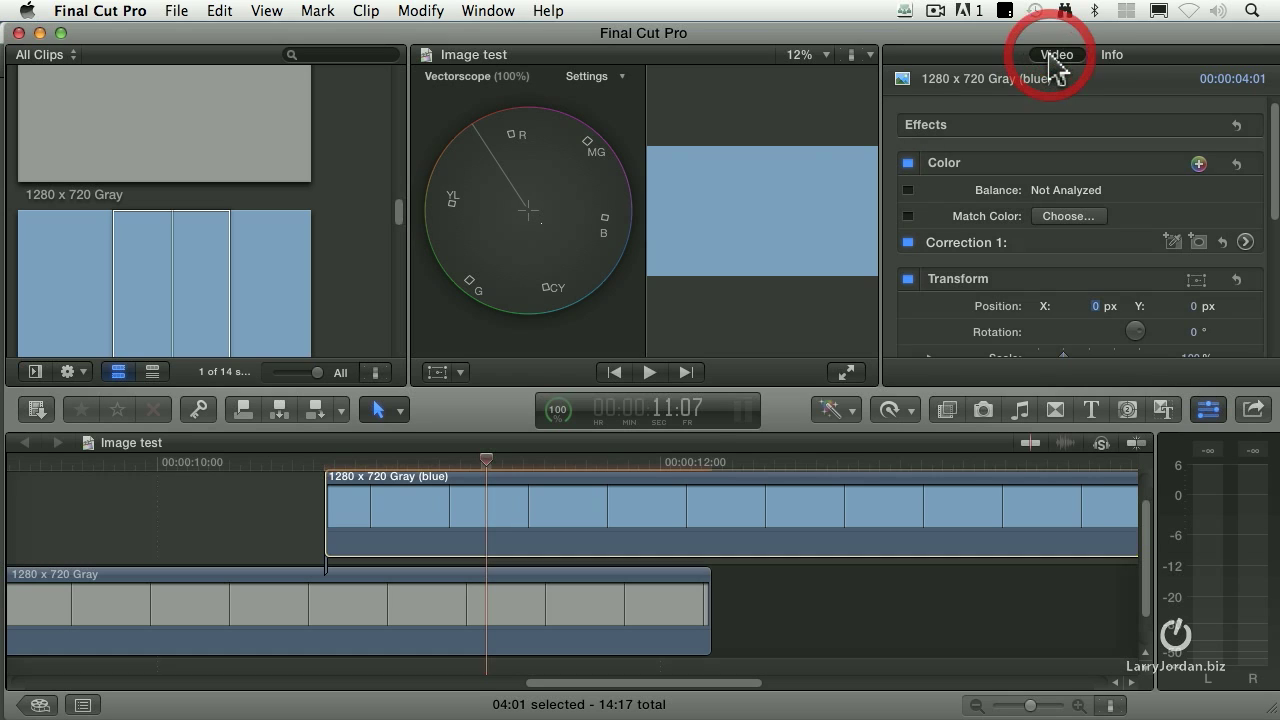
click(968, 252)
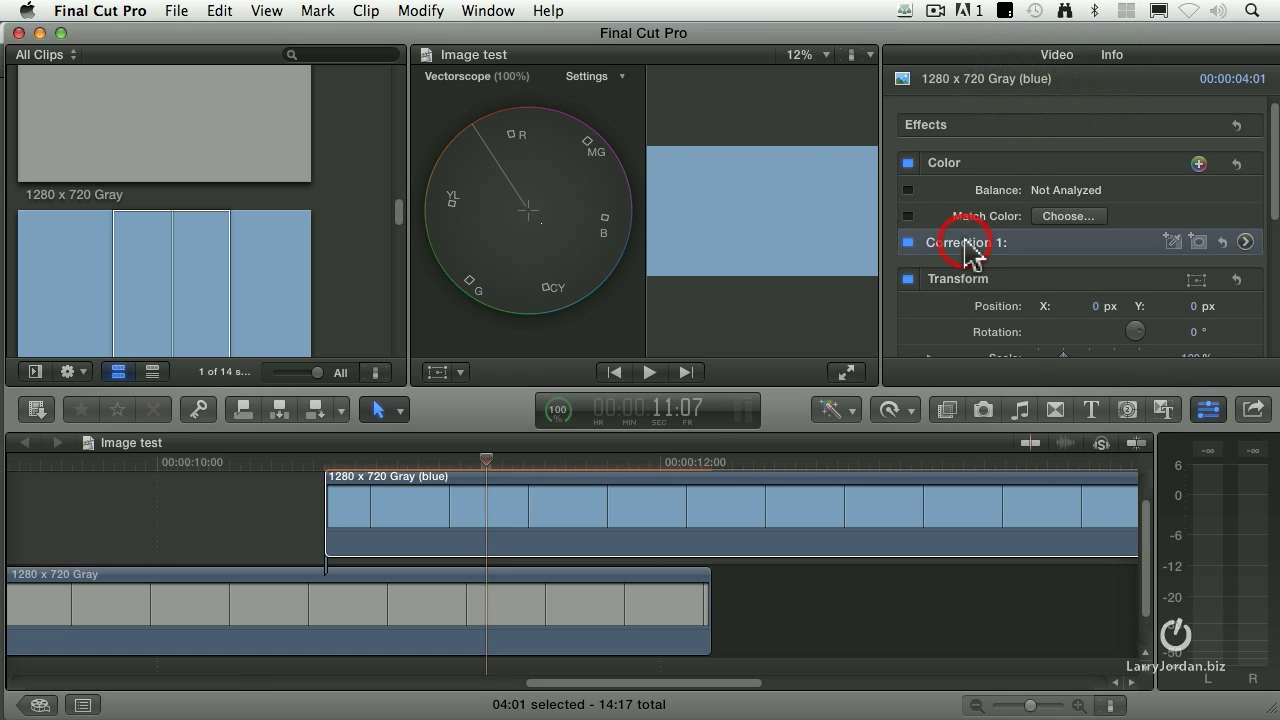
click(1246, 243)
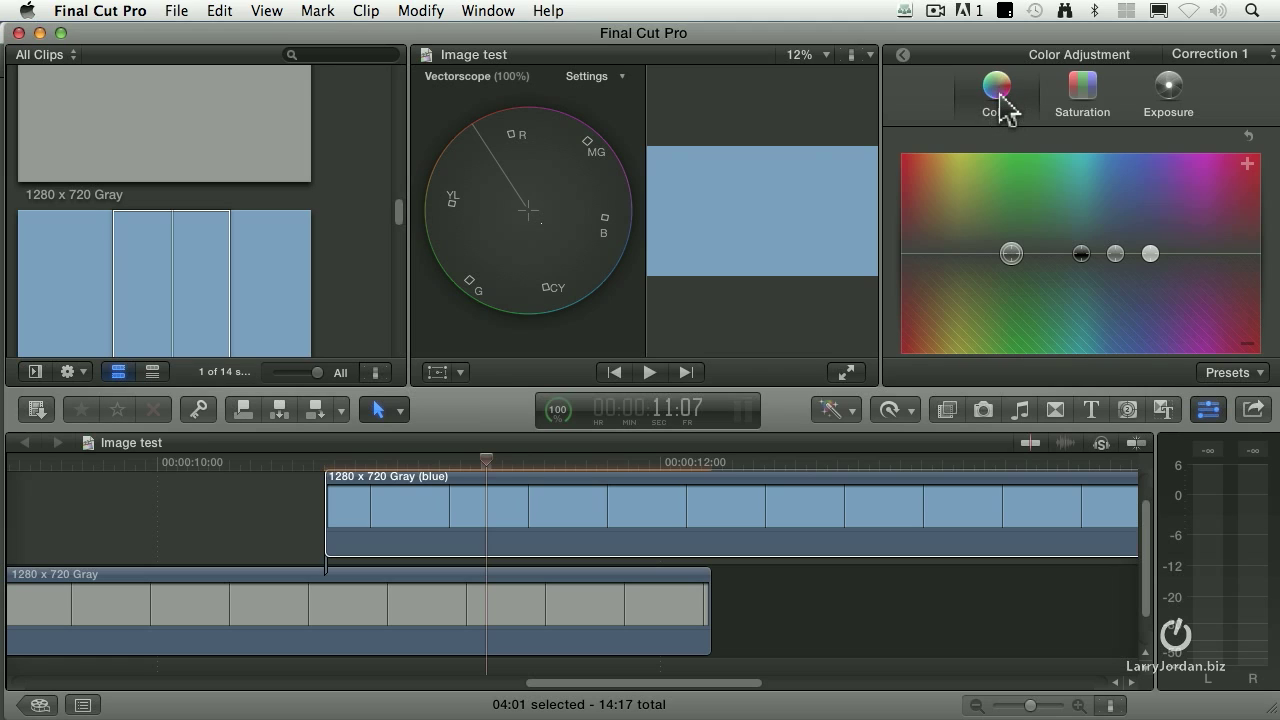
Step: Drag the Midtones puck down until the vectorscope trace centres and the frame turns gray
click(998, 98)
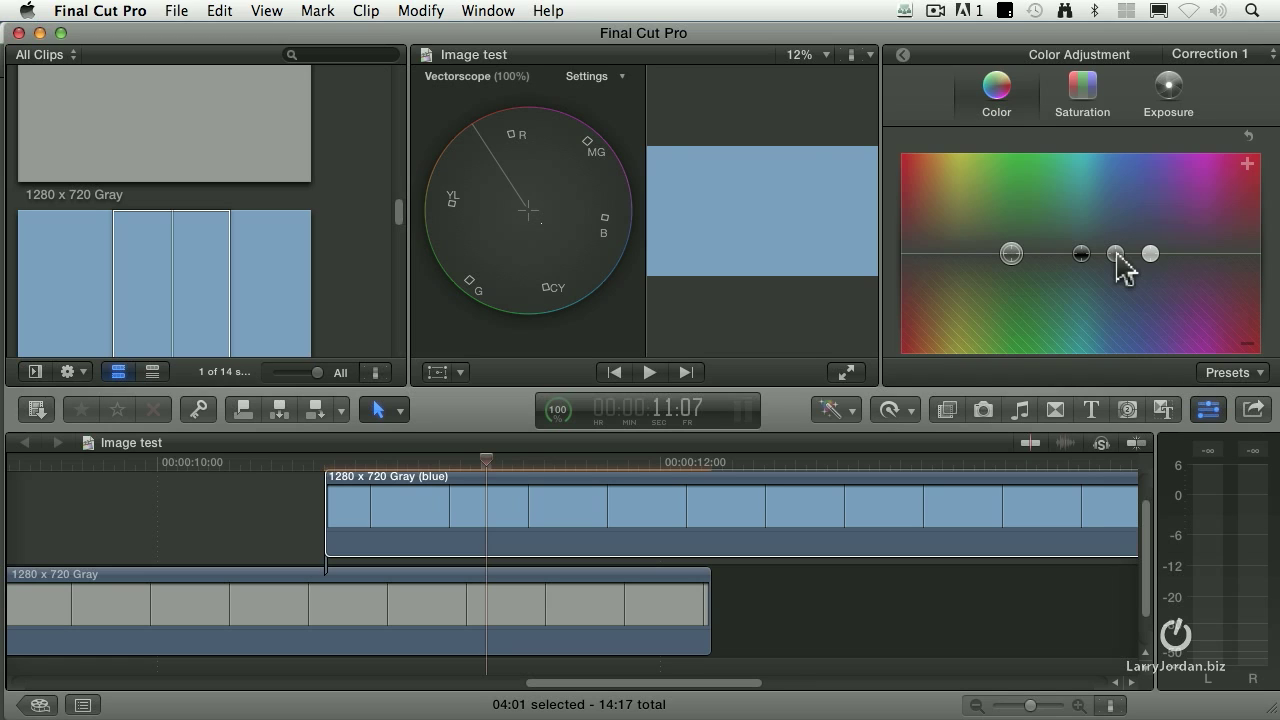
drag(1118, 256, 1117, 325)
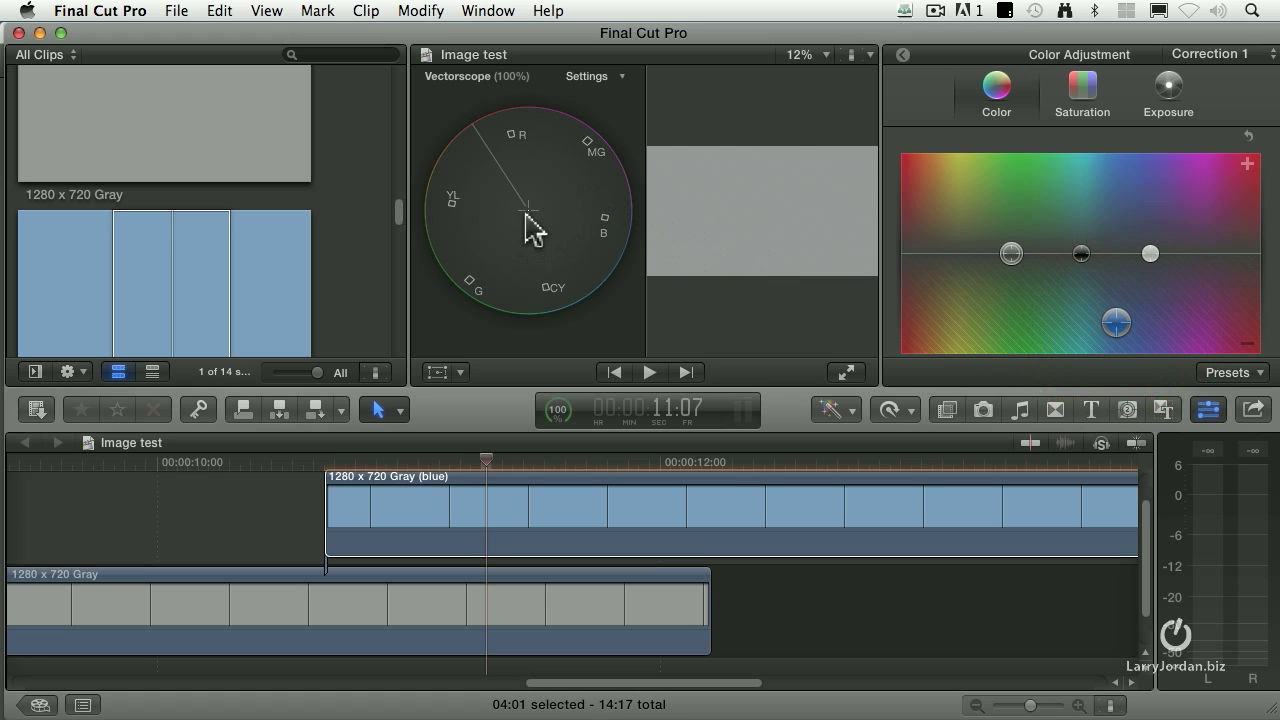
Step: Disable Correction 1 to reveal the blue clip's original tint, with transform handles in the viewer
click(269, 465)
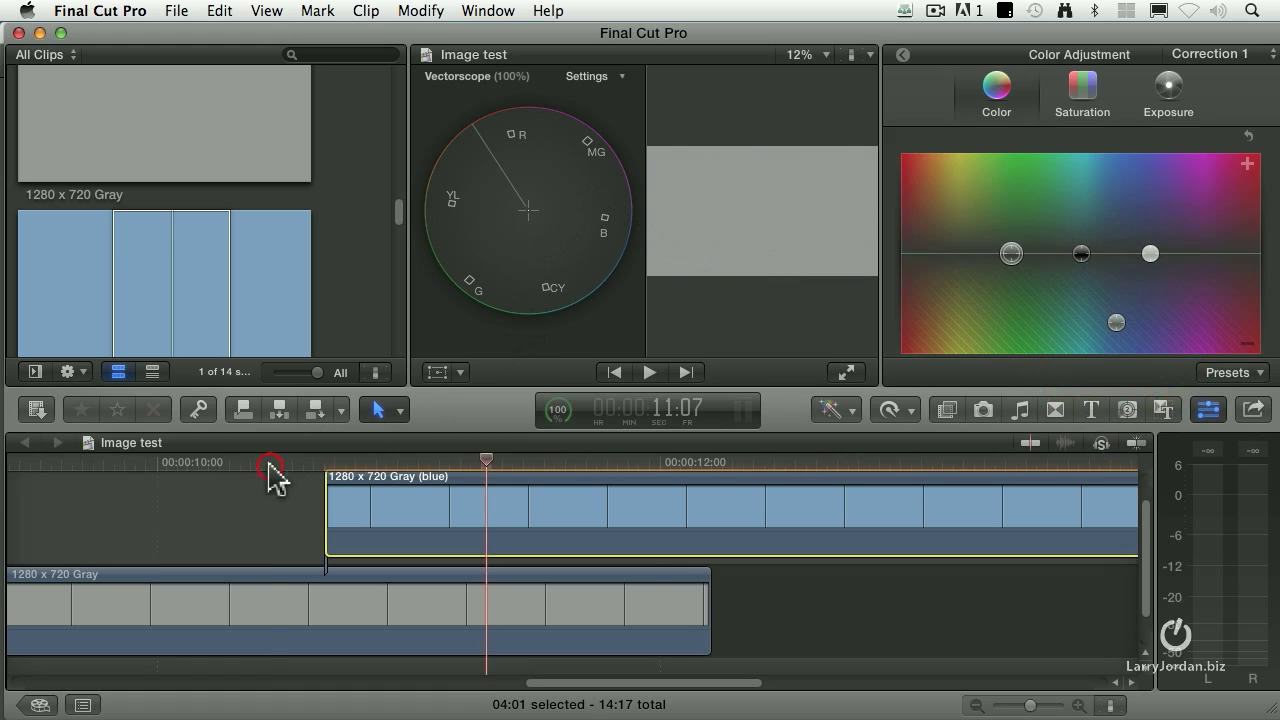
click(499, 462)
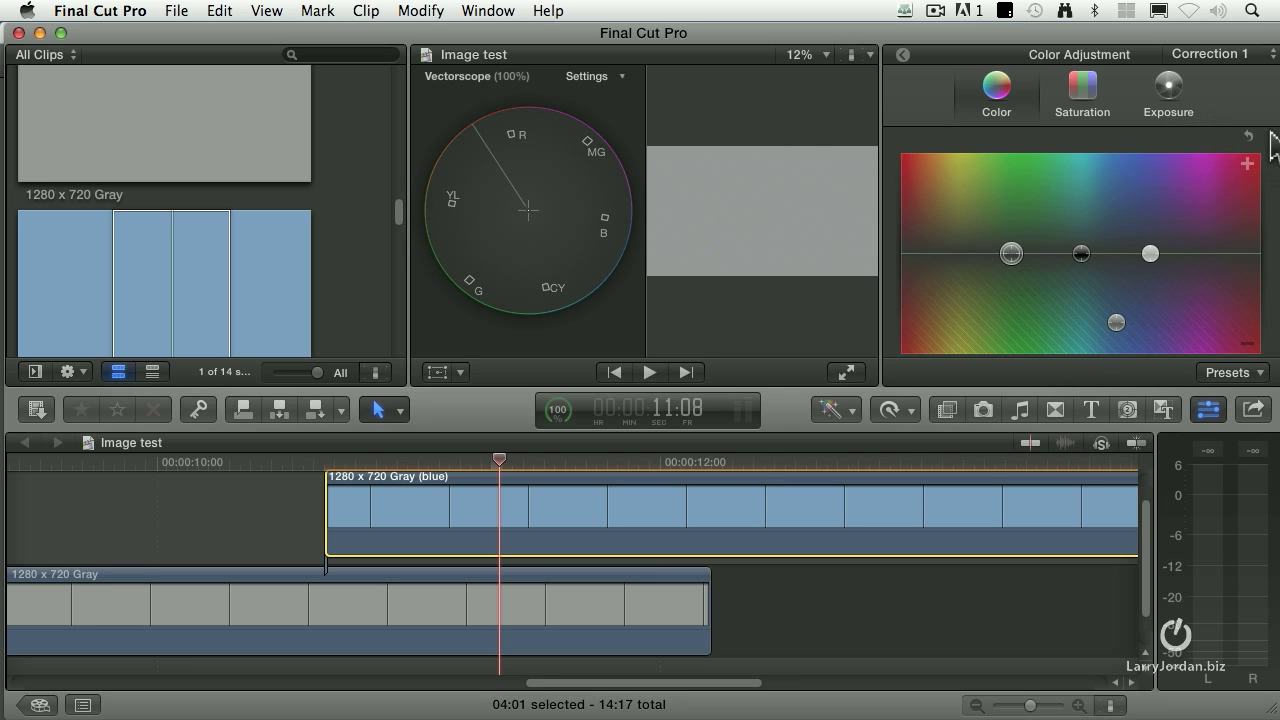
click(903, 55)
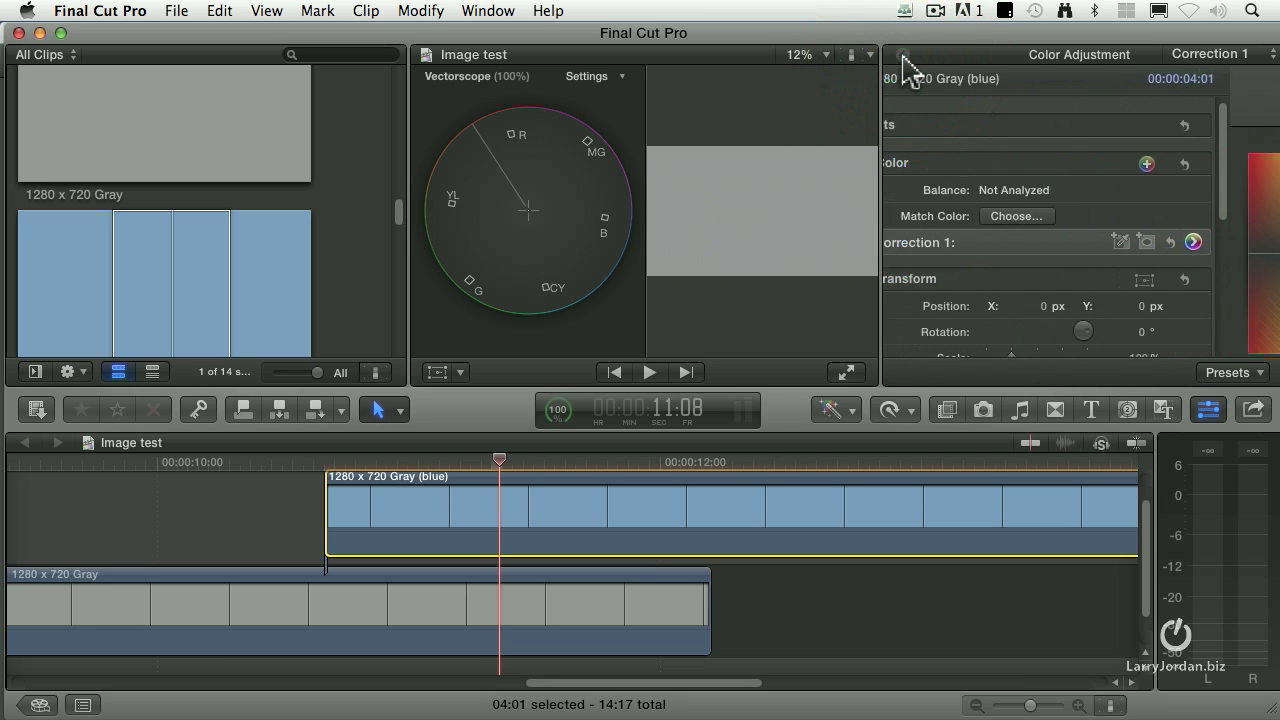
click(908, 242)
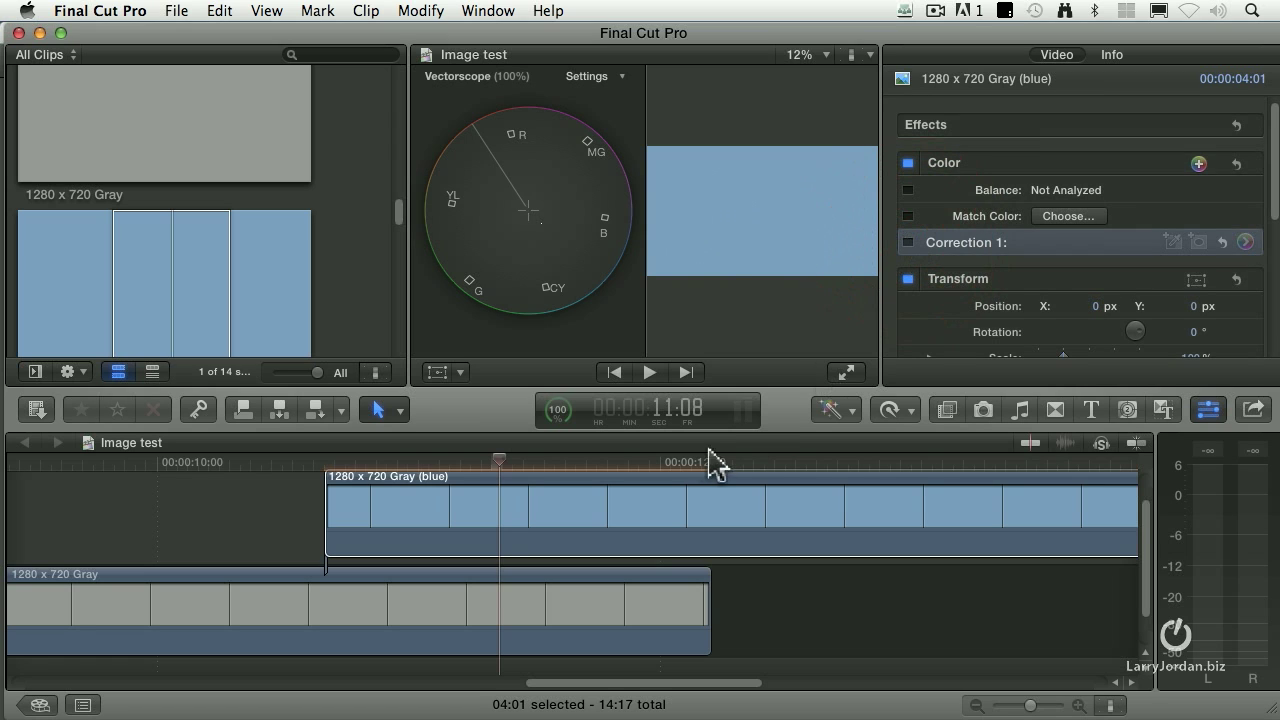
click(497, 532)
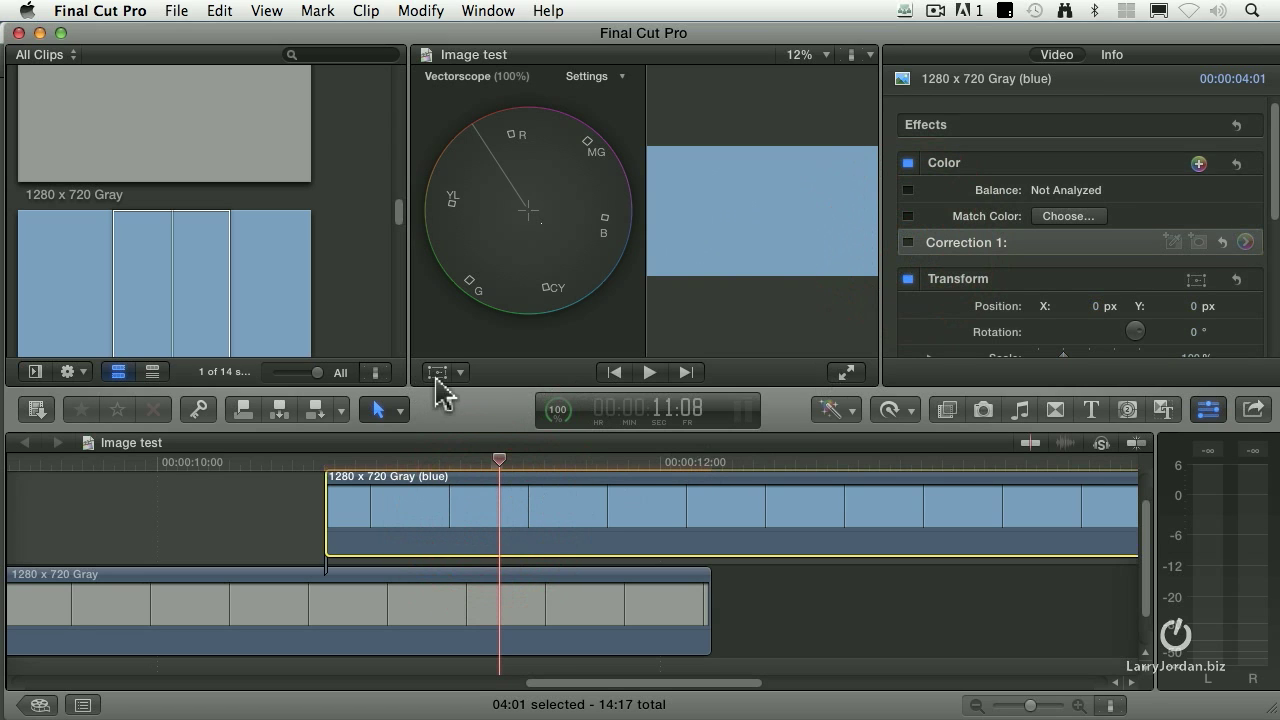
click(437, 372)
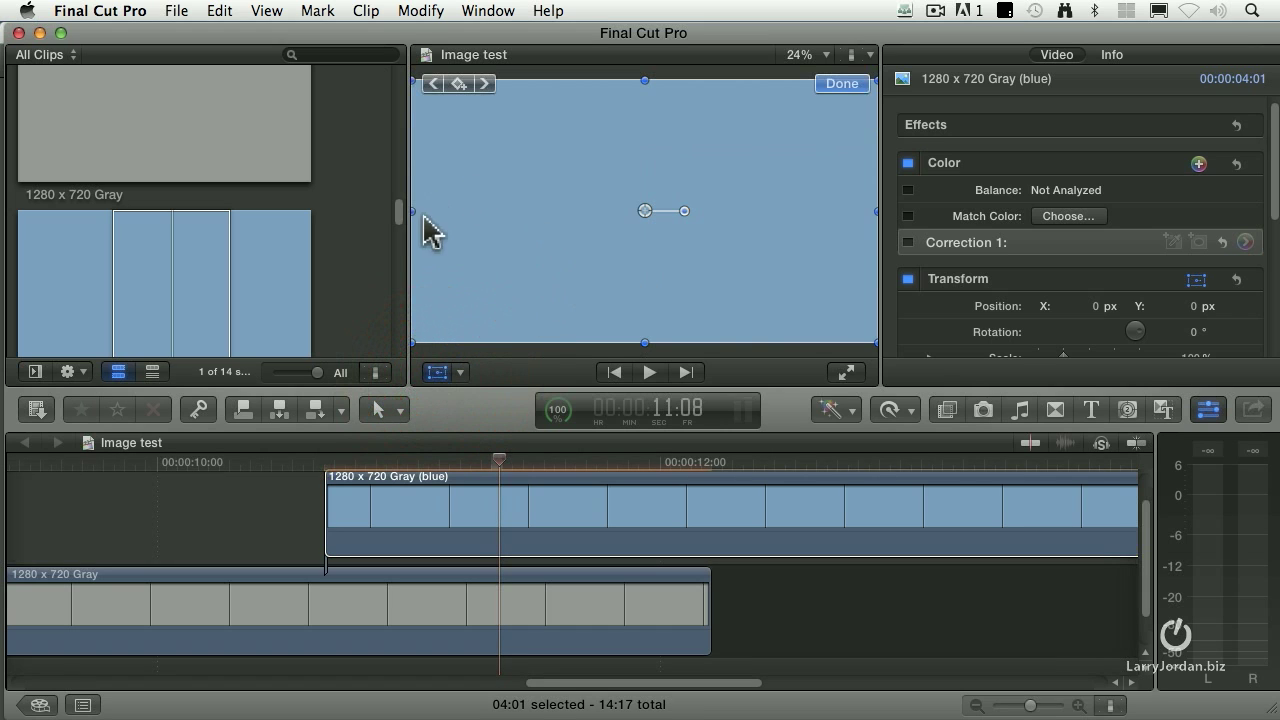
Step: Widen the browser by shrinking the viewer, and re-enable Correction 1 so the clip shows gray
drag(413, 215, 598, 211)
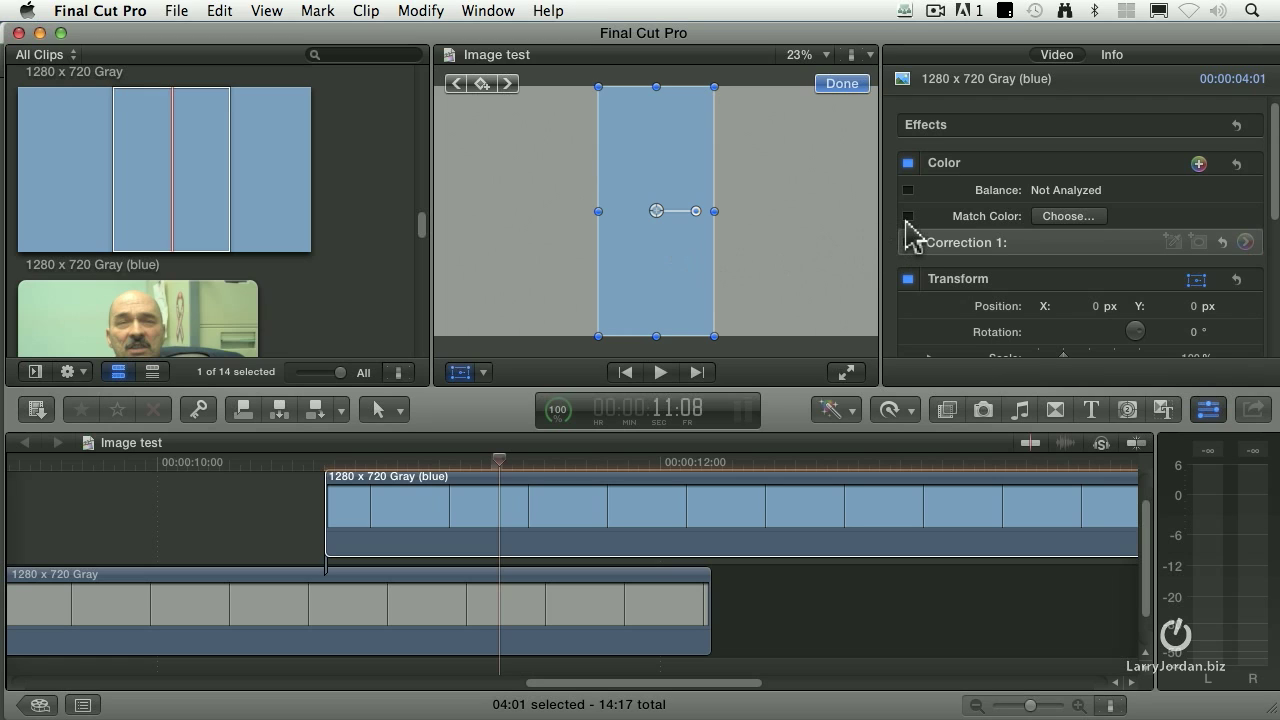
click(908, 243)
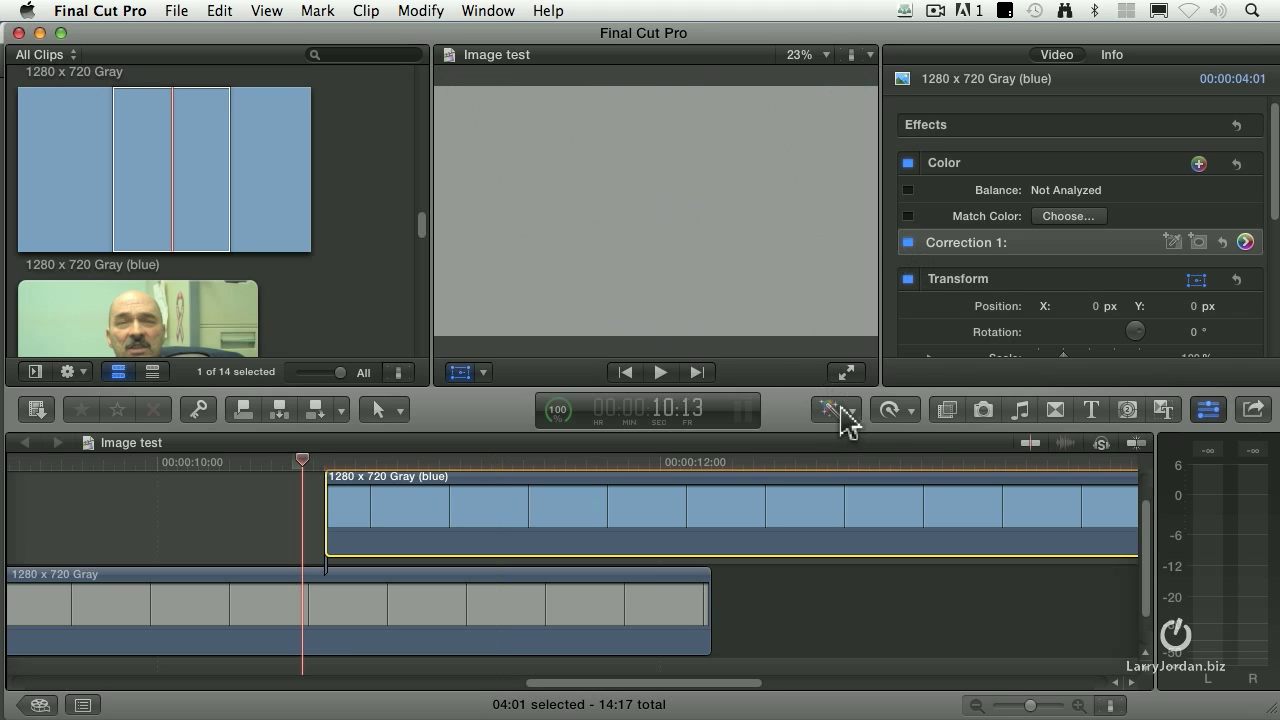
Step: Show the Enhancements pop-up's color options for the blue gray clip
click(838, 410)
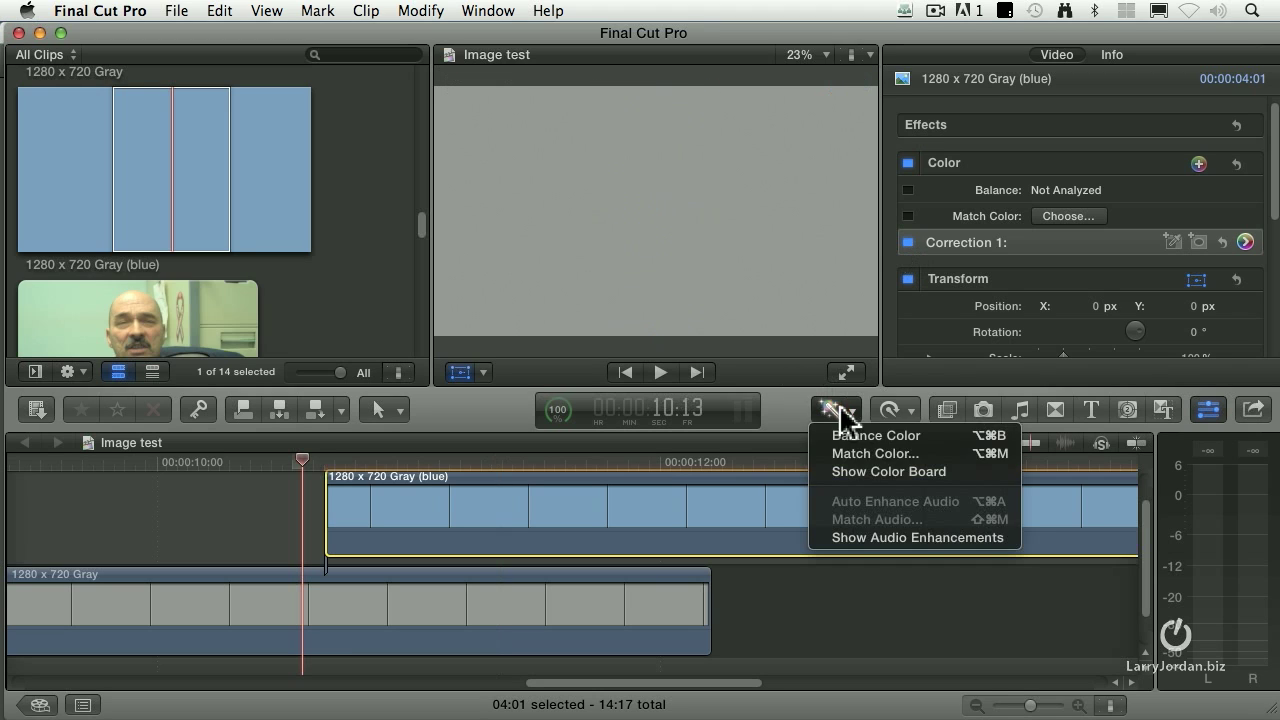